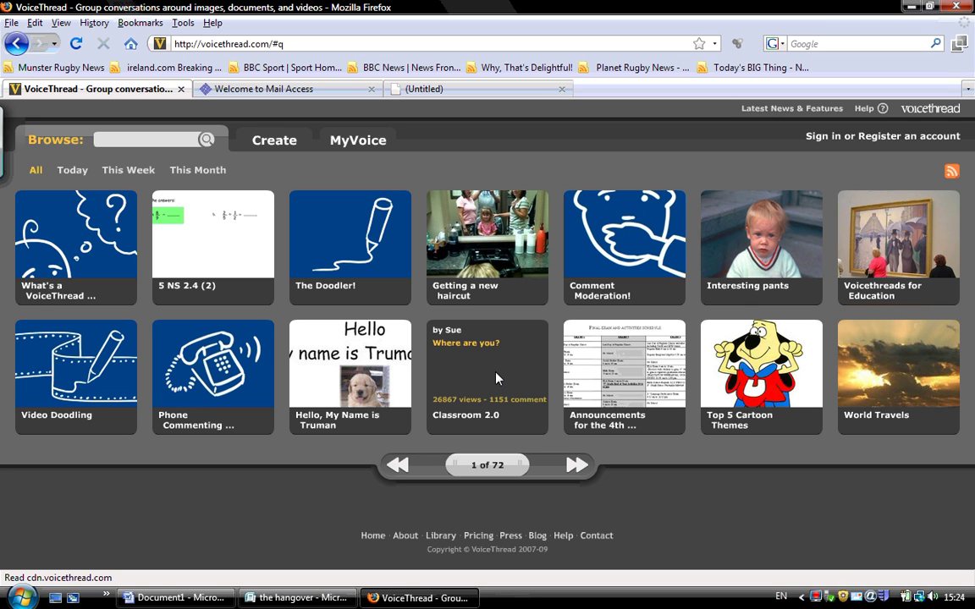
Sign in with the teacher's e-mail address and password to reach the MyVoice thread list
{"action": "left_click", "coordinate": [825, 140]}
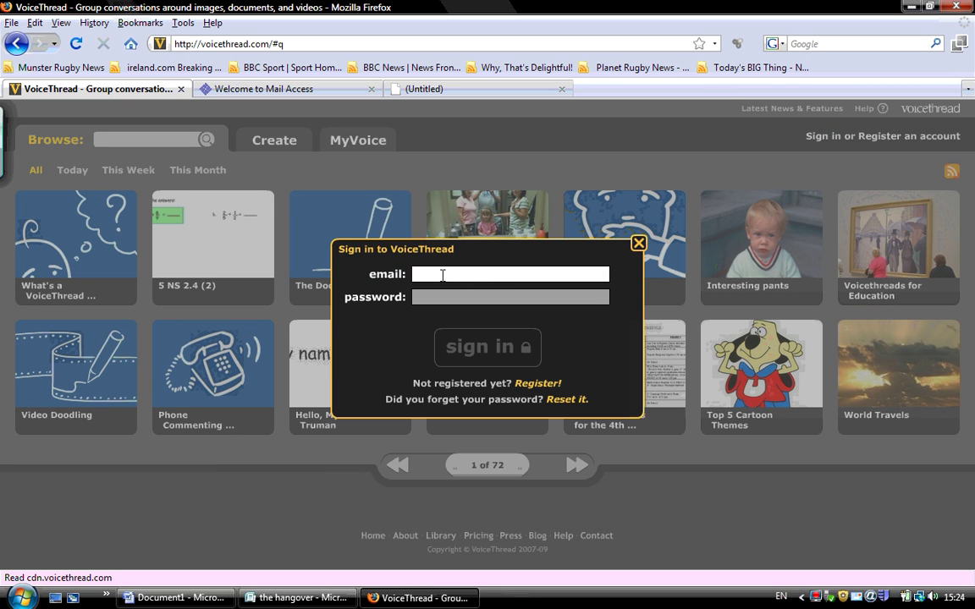
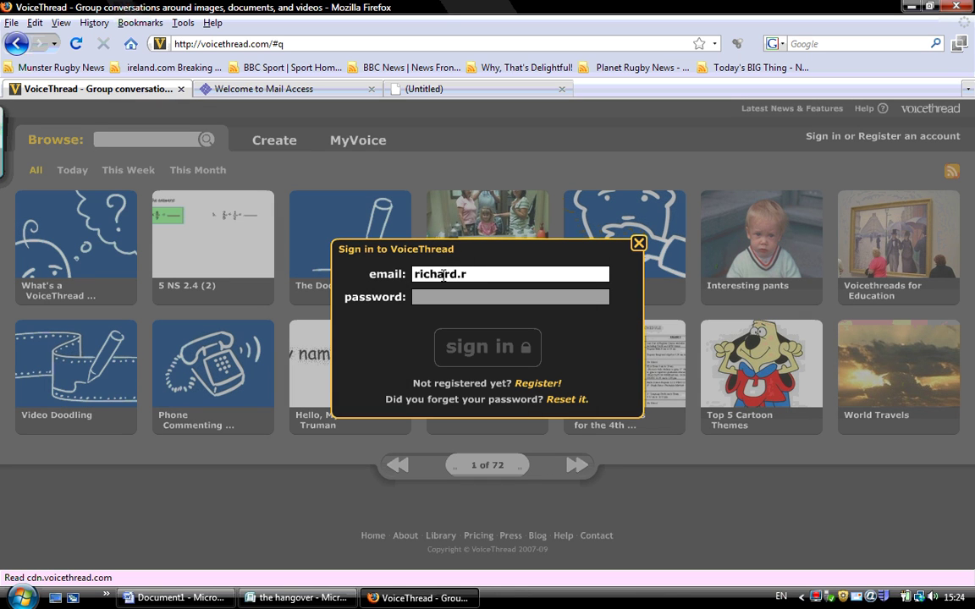
{"action": "key", "text": "Tab"}
{"action": "type", "text": "***"}
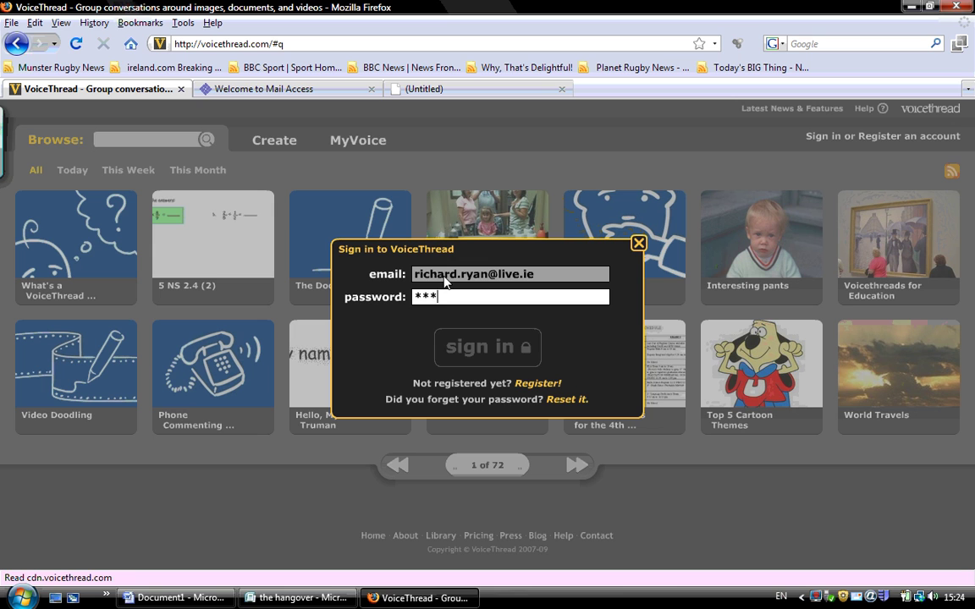
{"action": "type", "text": "*******"}
{"action": "key", "text": "Return"}
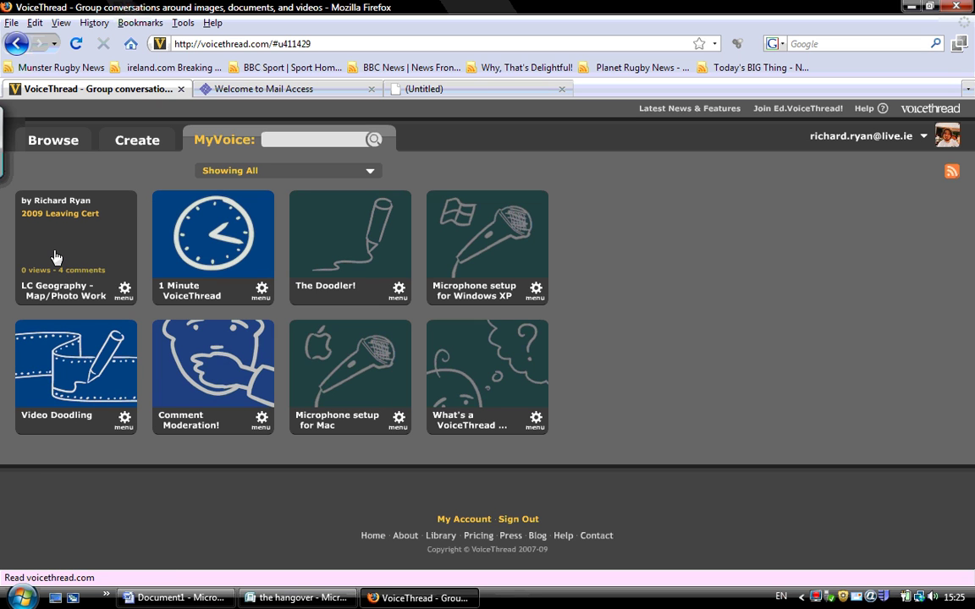
Open 'LC Geography - Map/Photo Work' and play it through to its Share screen
{"action": "left_click", "coordinate": [64, 252]}
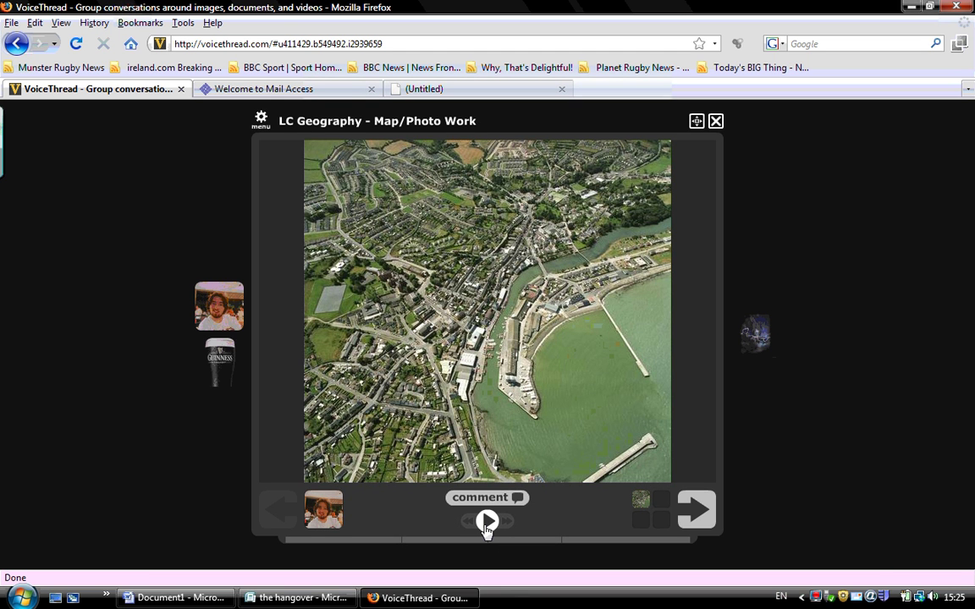
{"action": "left_click", "coordinate": [487, 523]}
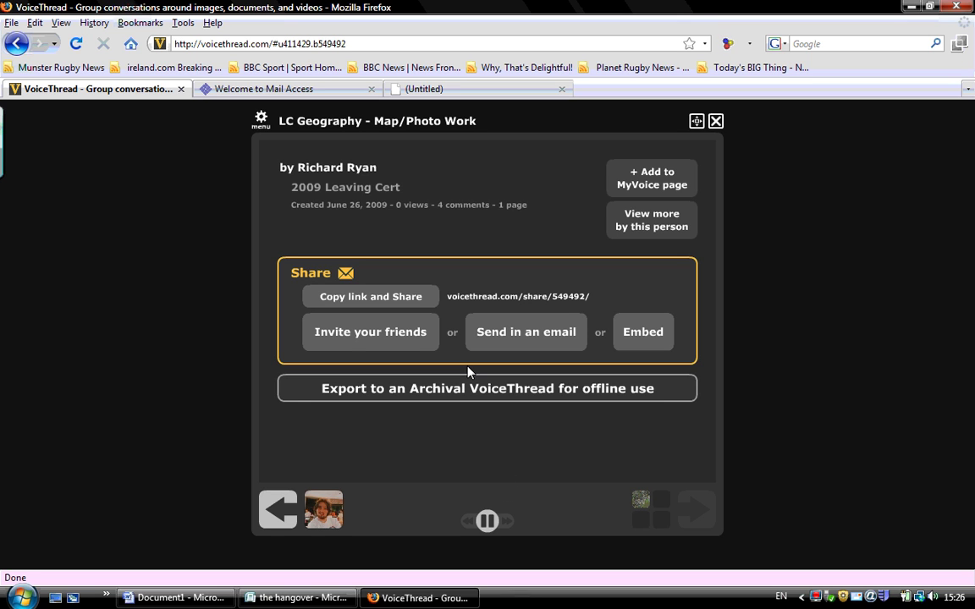
Upload document a.jpg and document b.jpg into a new VoiceThread, reorder them, and start commenting
{"action": "left_click", "coordinate": [715, 123]}
{"action": "left_click", "coordinate": [135, 138]}
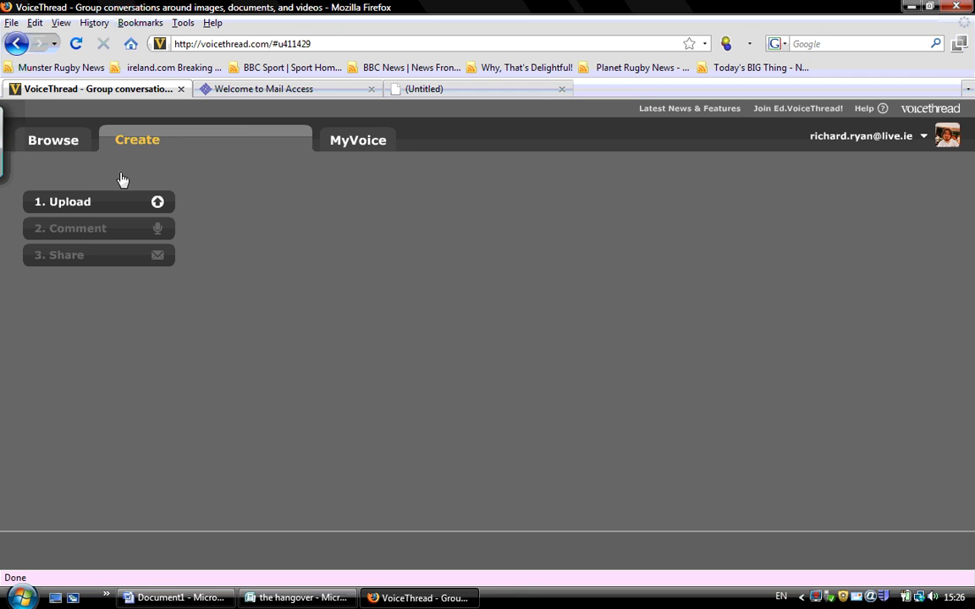
{"action": "left_click", "coordinate": [155, 203]}
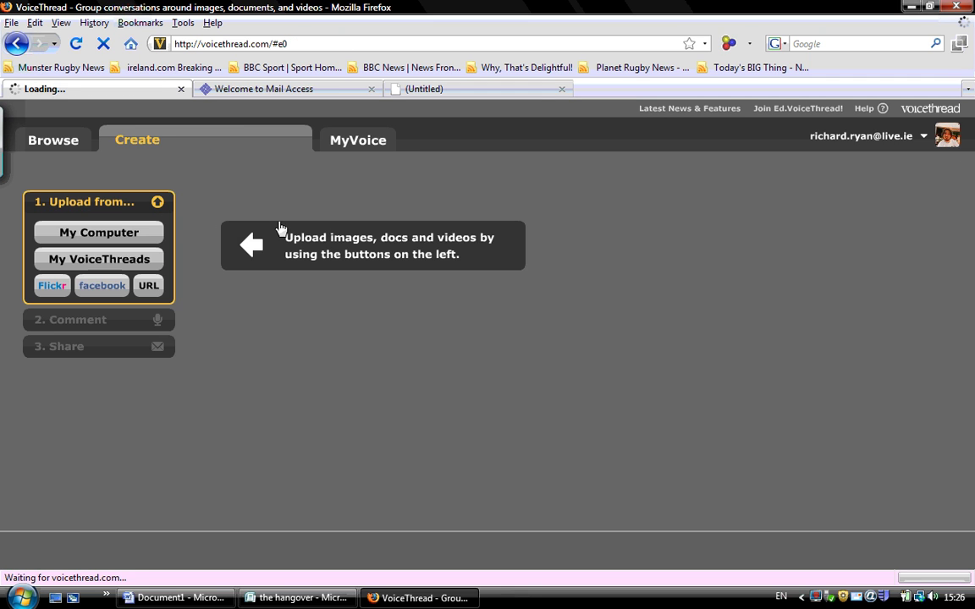
{"action": "left_click", "coordinate": [135, 235]}
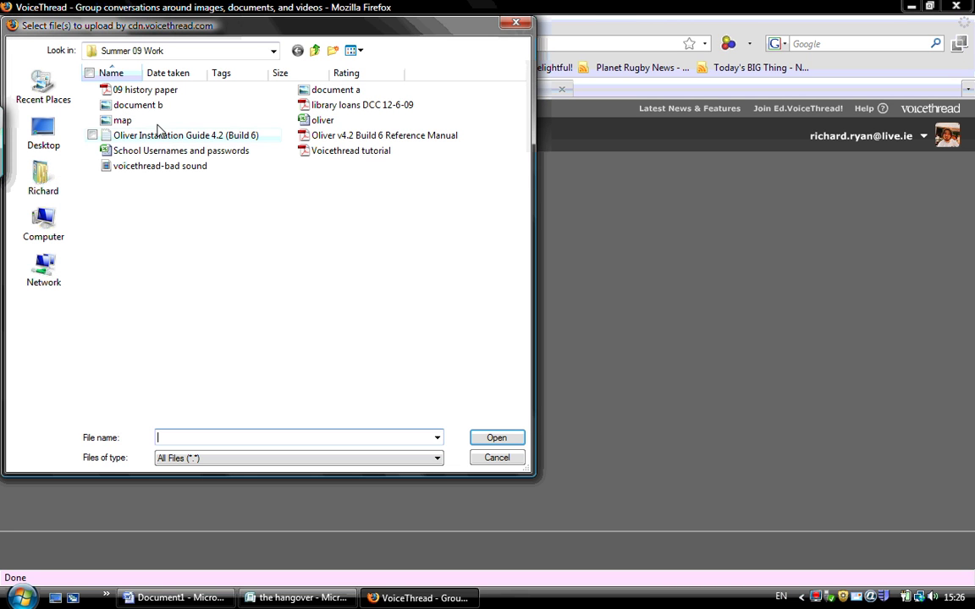
{"action": "left_click", "coordinate": [313, 90]}
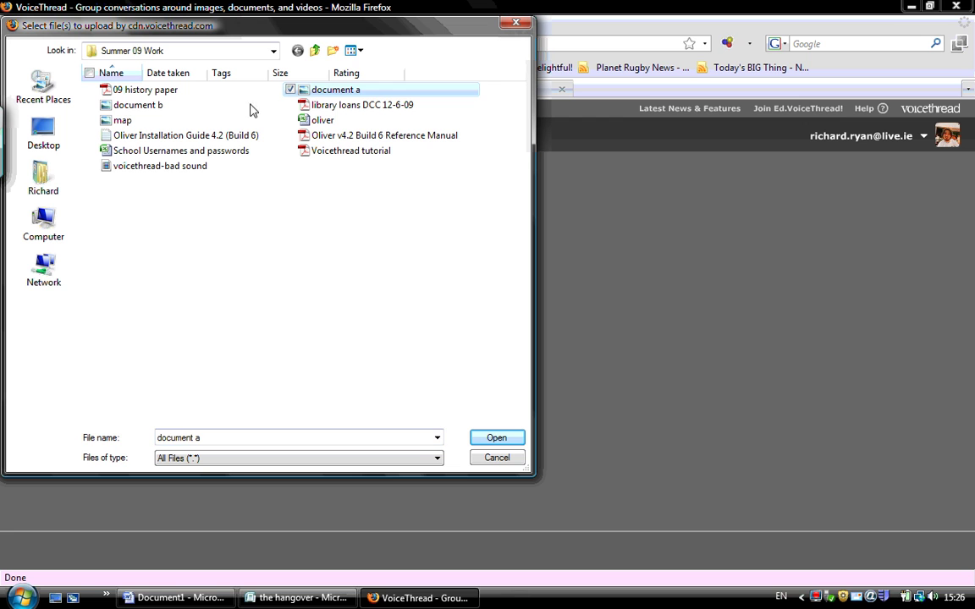
{"action": "left_click", "coordinate": [146, 108], "text": "ctrl"}
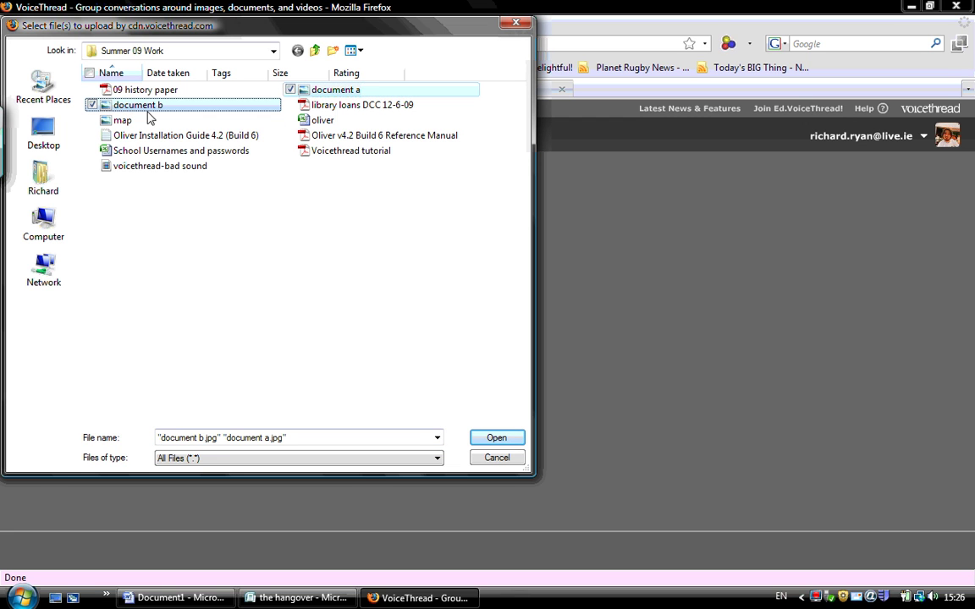
{"action": "left_click", "coordinate": [473, 441]}
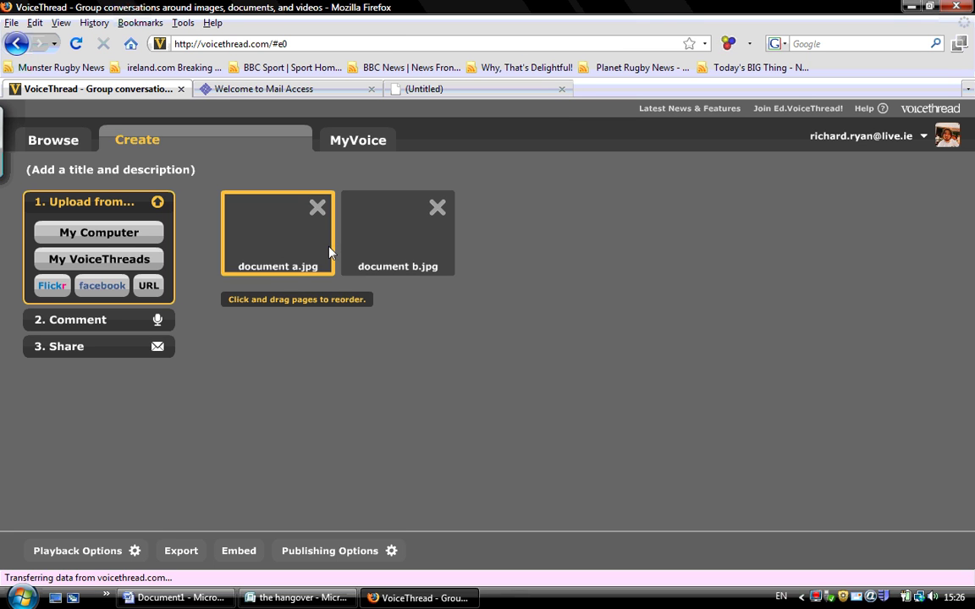
{"action": "left_click_drag", "start_coordinate": [315, 246], "coordinate": [542, 273]}
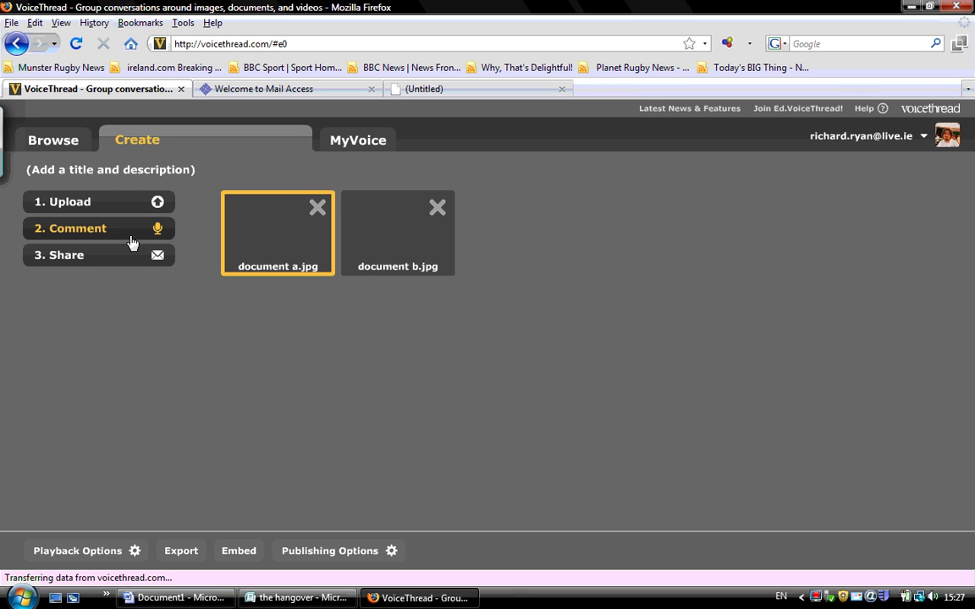
{"action": "left_click", "coordinate": [131, 244]}
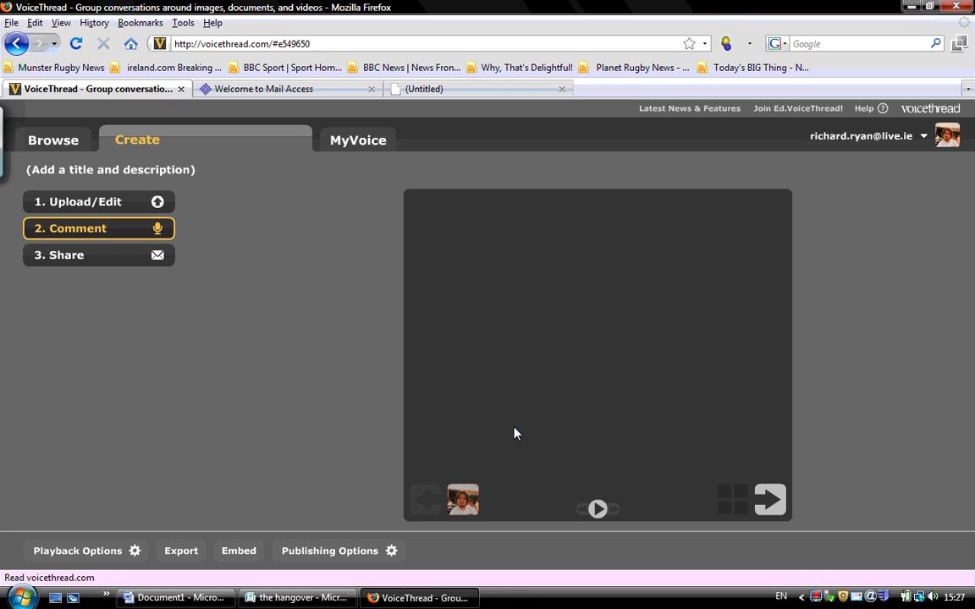
Allow anyone to view and comment, moderate new comments, and save the publishing options
{"action": "left_click", "coordinate": [341, 555]}
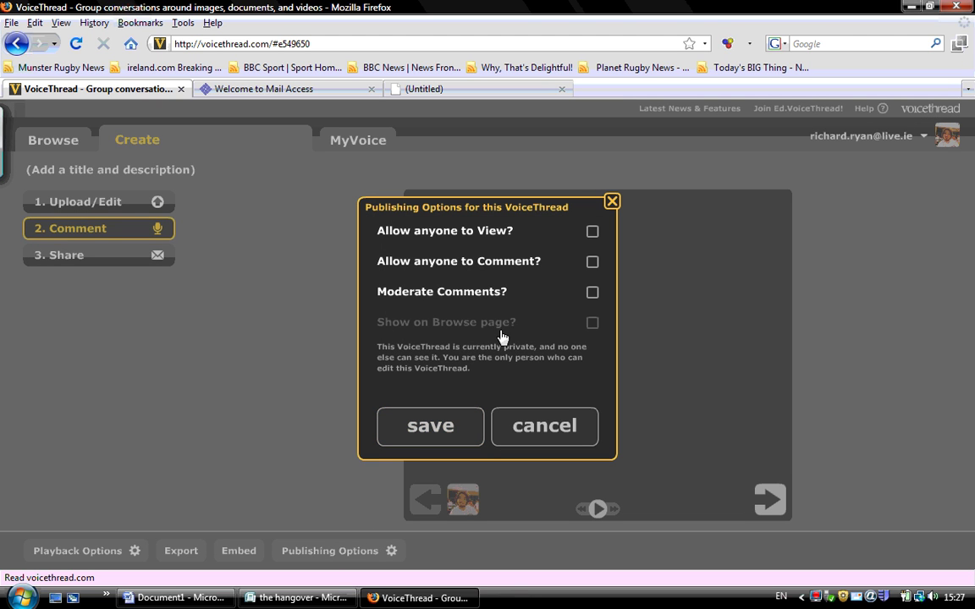
{"action": "left_click", "coordinate": [593, 231]}
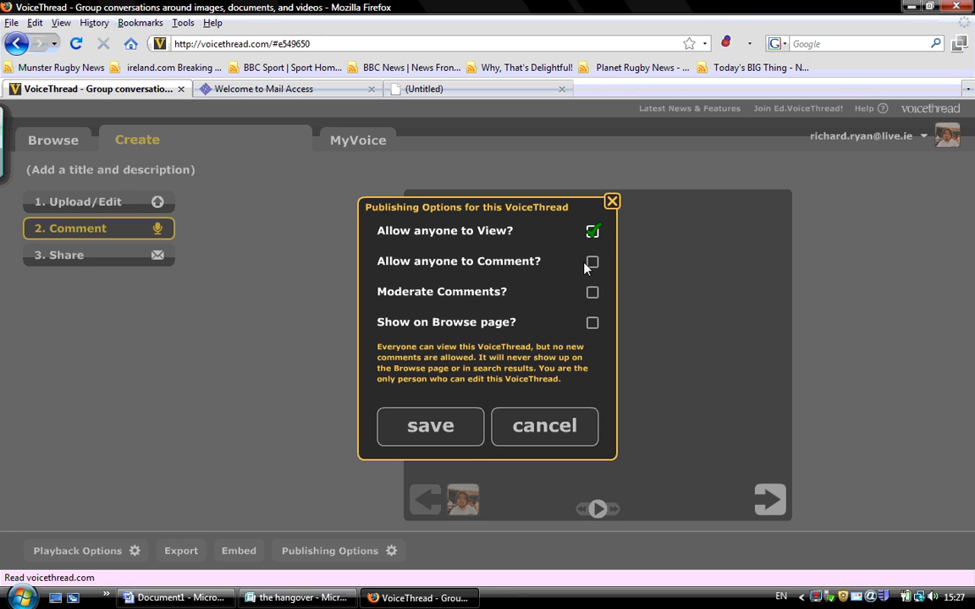
{"action": "left_click", "coordinate": [592, 263]}
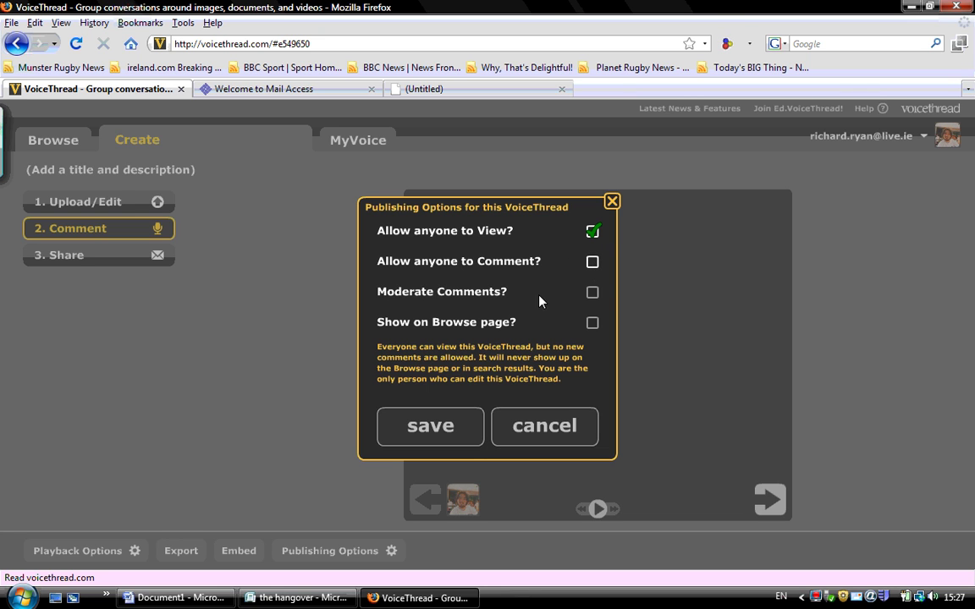
{"action": "left_click", "coordinate": [593, 293]}
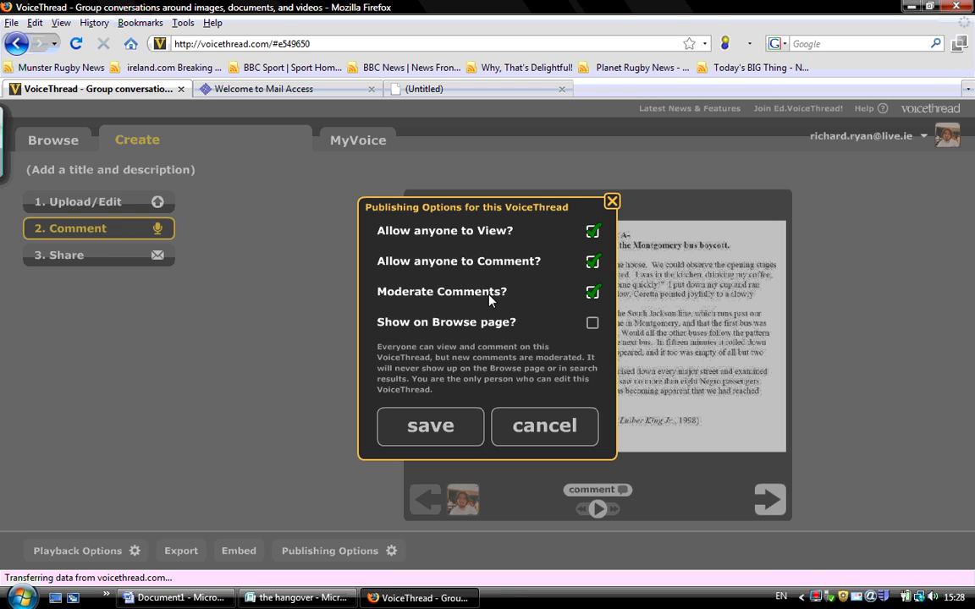
{"action": "left_click", "coordinate": [457, 432]}
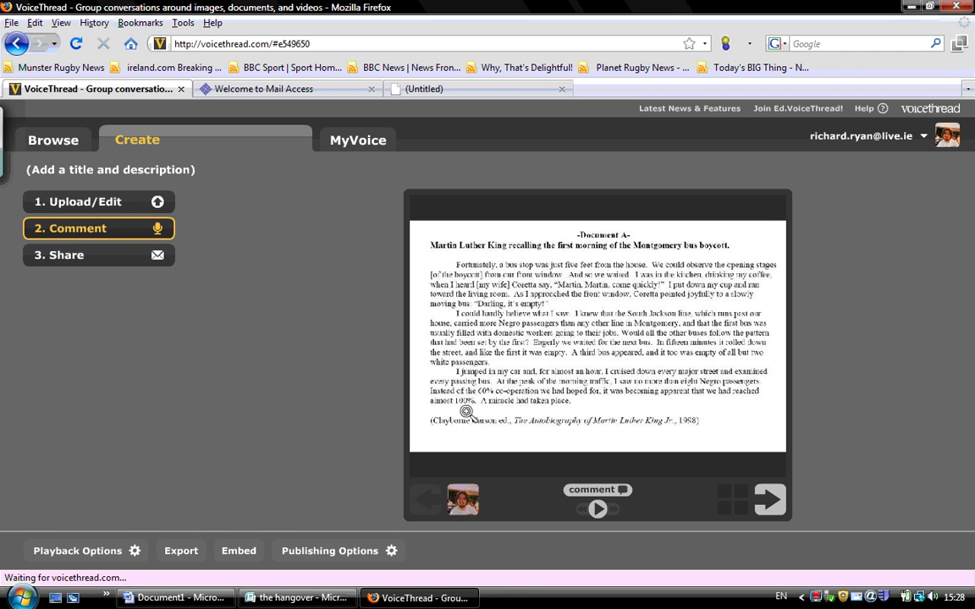
{"action": "left_click", "coordinate": [302, 552]}
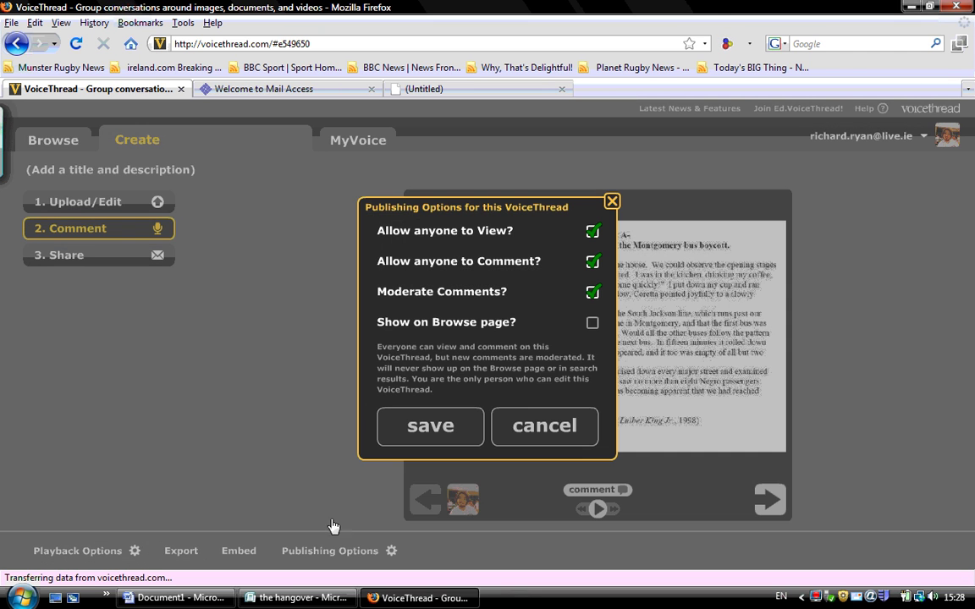
{"action": "left_click", "coordinate": [613, 202]}
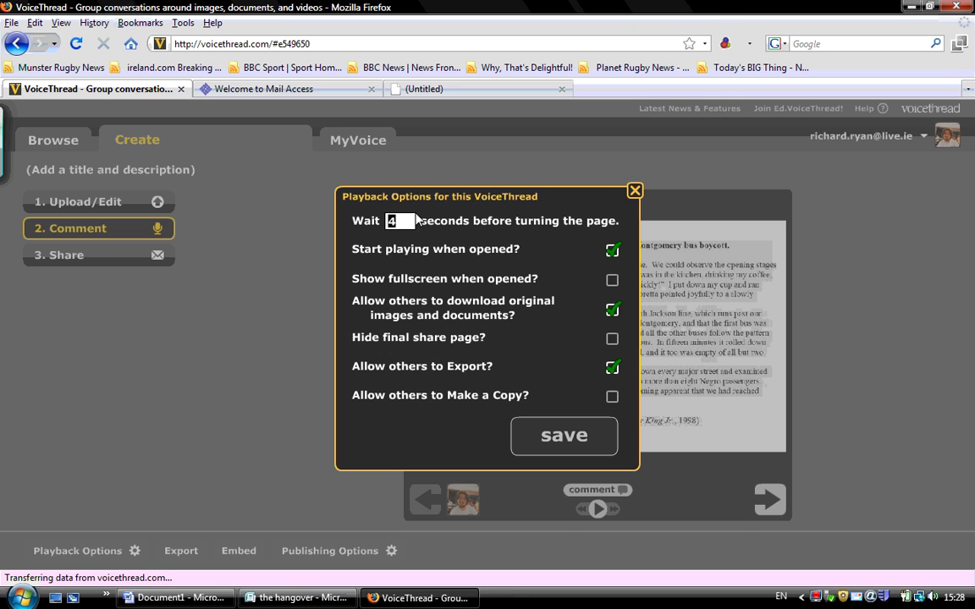
Set the page wait to 5 seconds, enable fullscreen on opening, and save playback options
{"action": "key", "text": "BackSpace"}
{"action": "type", "text": "5"}
{"action": "left_click", "coordinate": [611, 282]}
{"action": "left_click", "coordinate": [584, 440]}
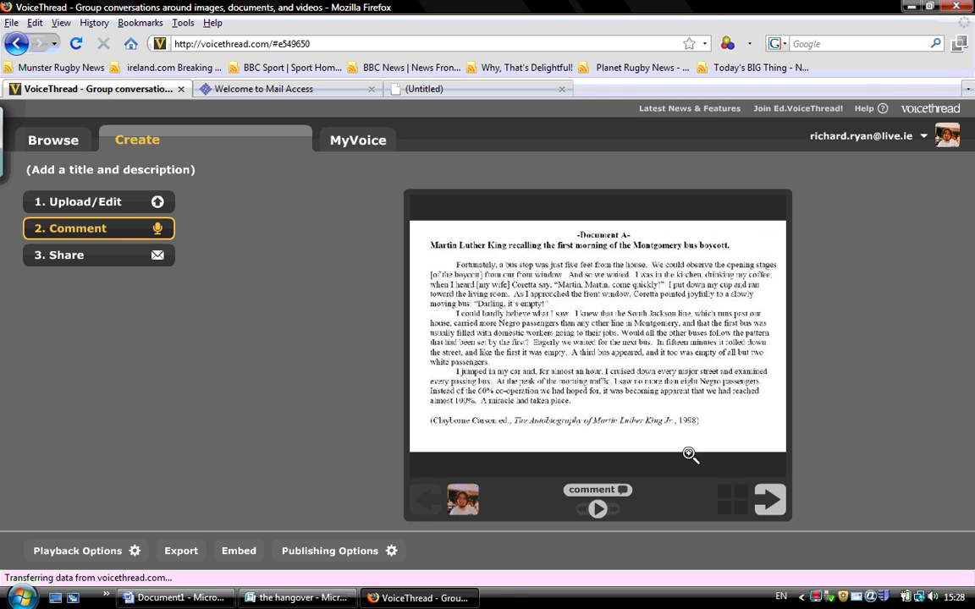
Save a text comment on Document A asking the significance of the word "2Negro" in both documents
{"action": "left_click", "coordinate": [622, 498]}
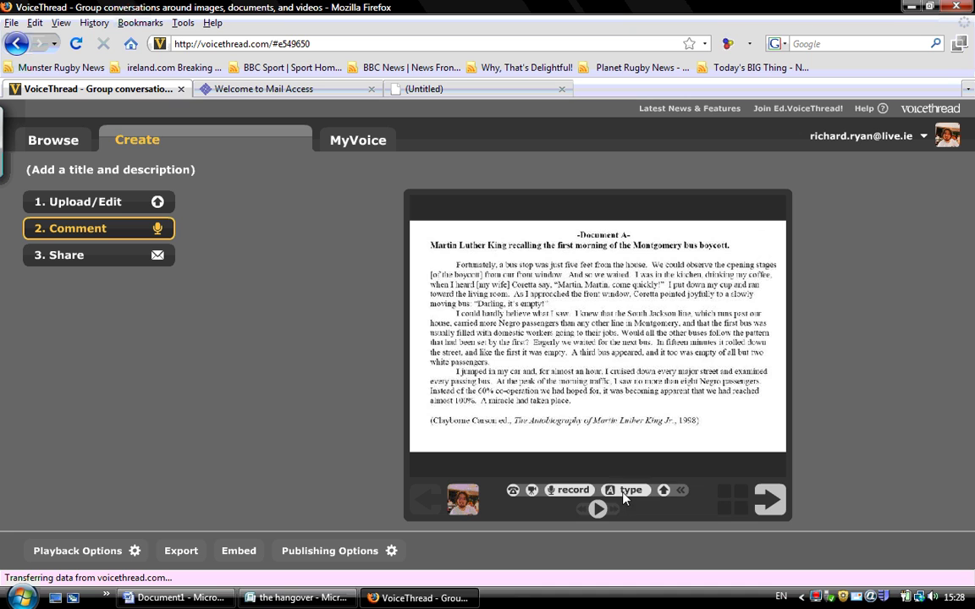
{"action": "left_click", "coordinate": [624, 497]}
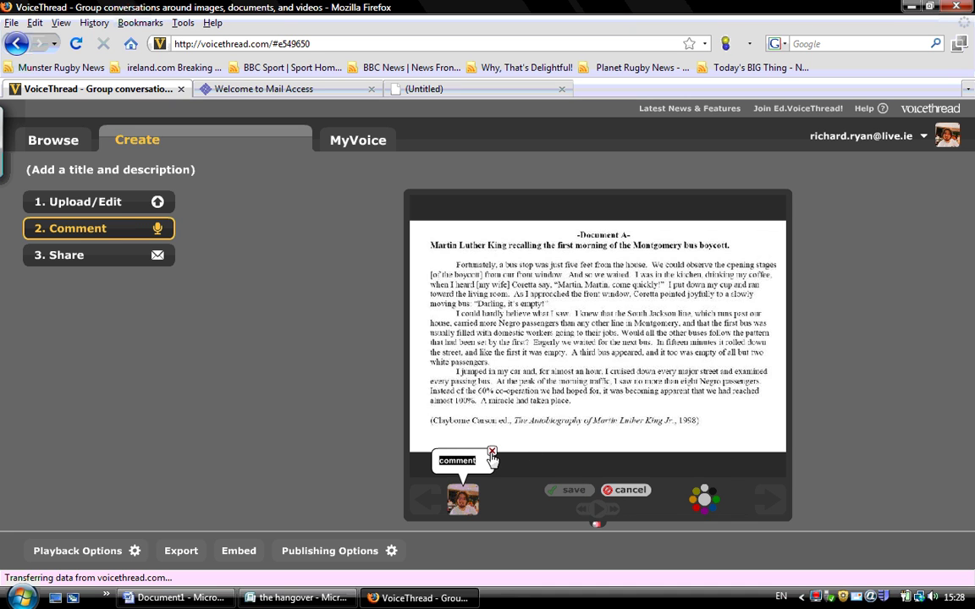
{"action": "type", "text": "what"}
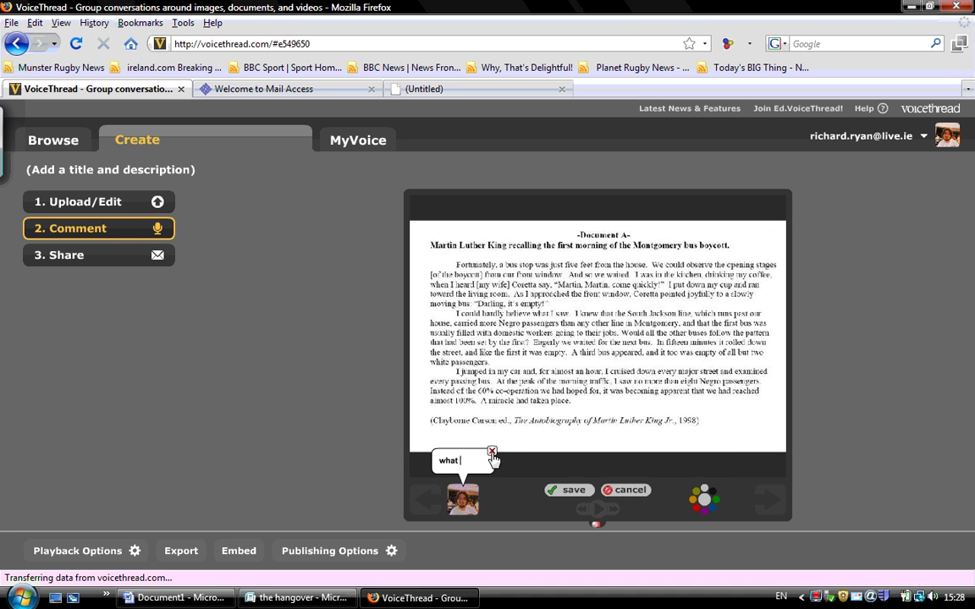
{"action": "type", "text": " is the signi"}
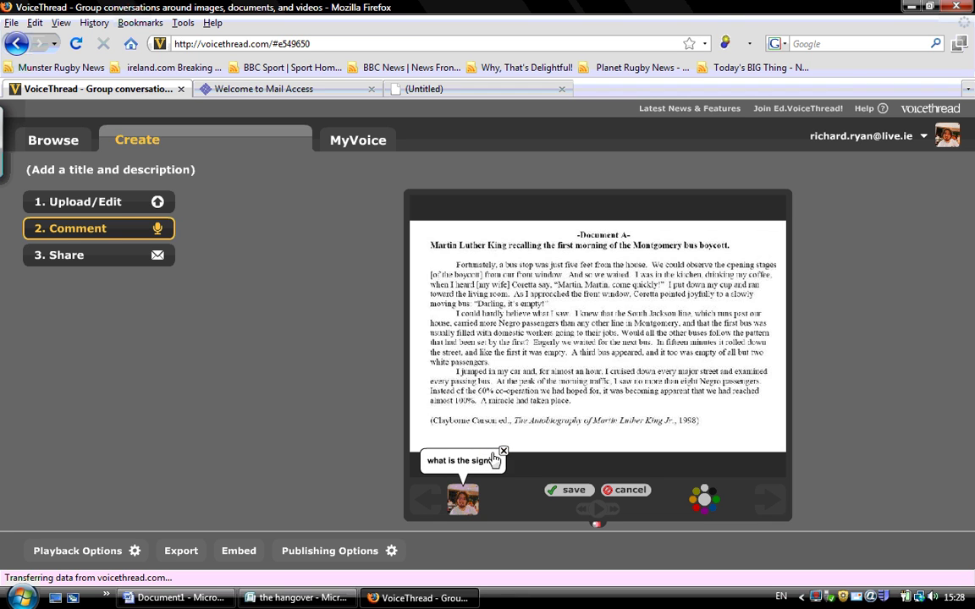
{"action": "type", "text": "fica"}
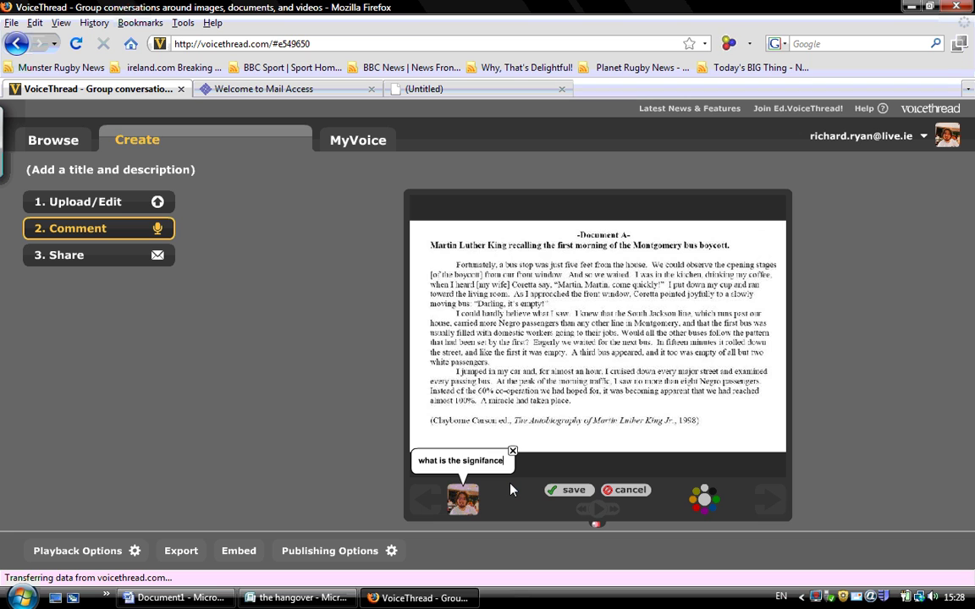
{"action": "key", "text": "BackSpace"}
{"action": "key", "text": "BackSpace"}
{"action": "key", "text": "BackSpace"}
{"action": "key", "text": "BackSpace"}
{"action": "key", "text": "BackSpace"}
{"action": "key", "text": "BackSpace"}
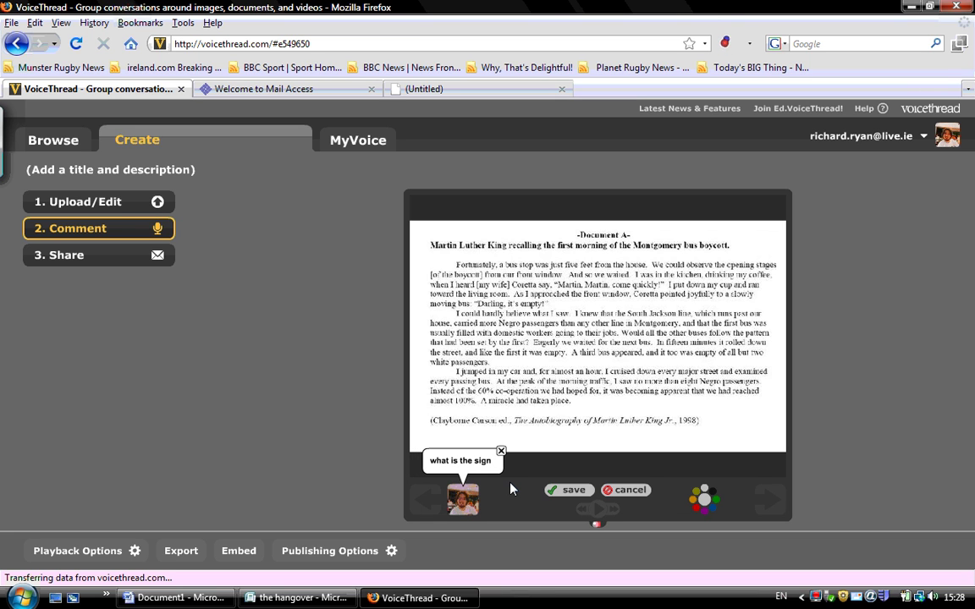
{"action": "type", "text": "ificance"}
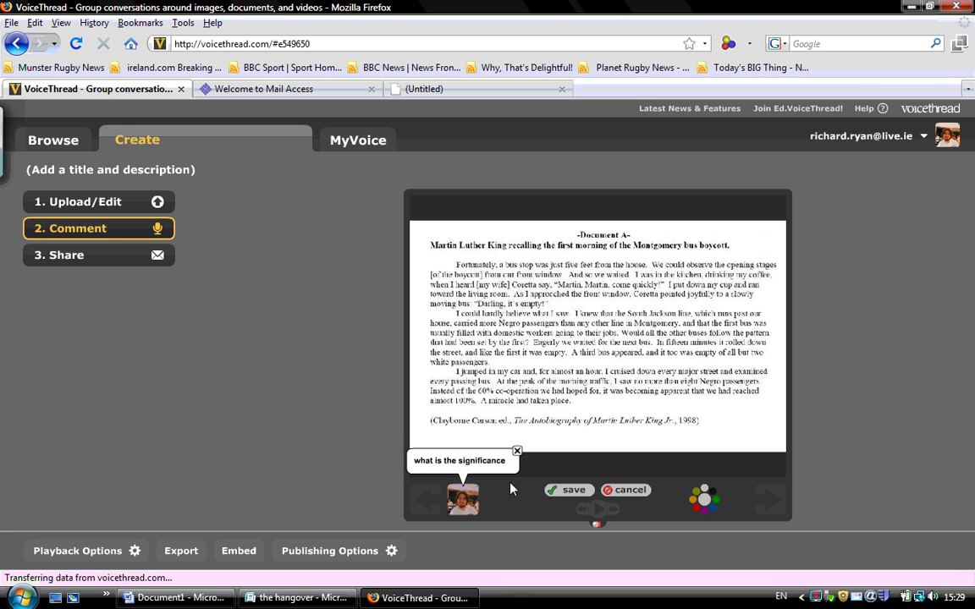
{"action": "type", "text": " of the use of"}
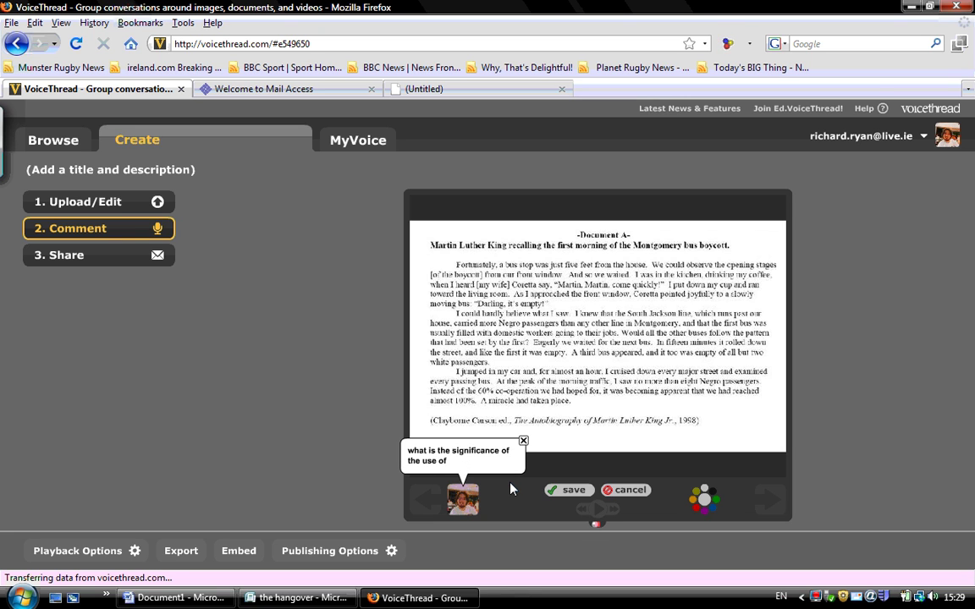
{"action": "type", "text": " the word 2Negr"}
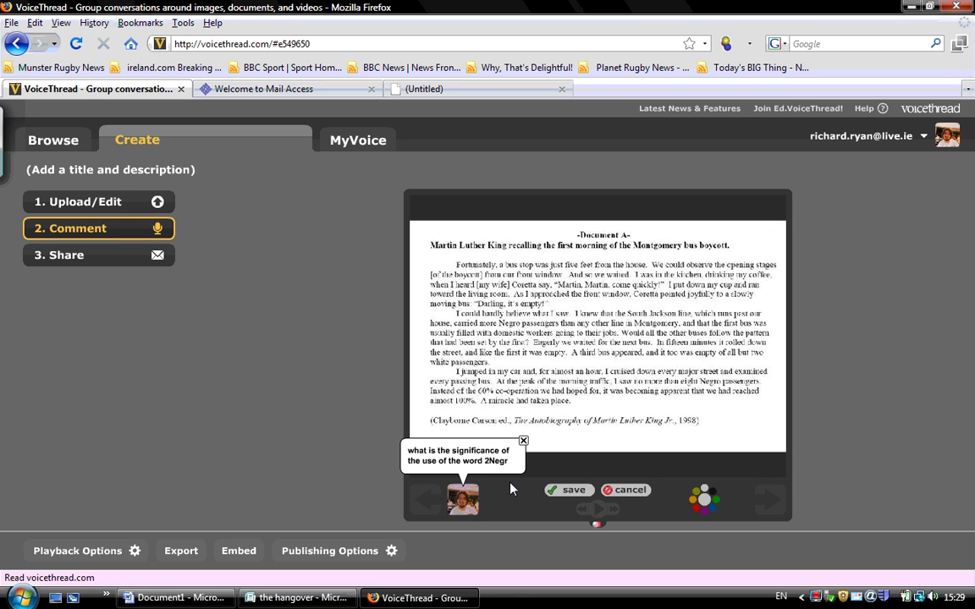
{"action": "type", "text": "o\" in bot"}
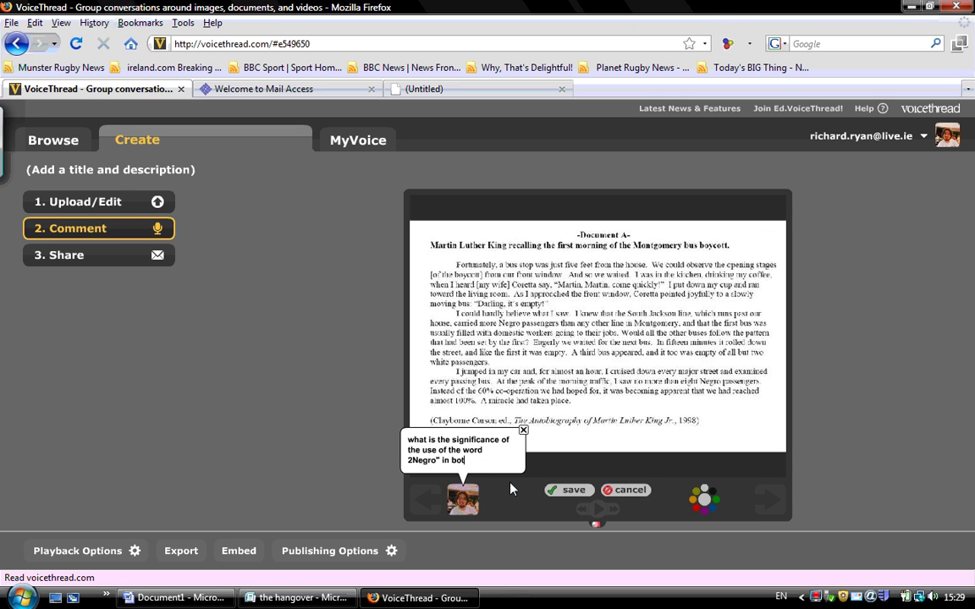
{"action": "type", "text": "h pas"}
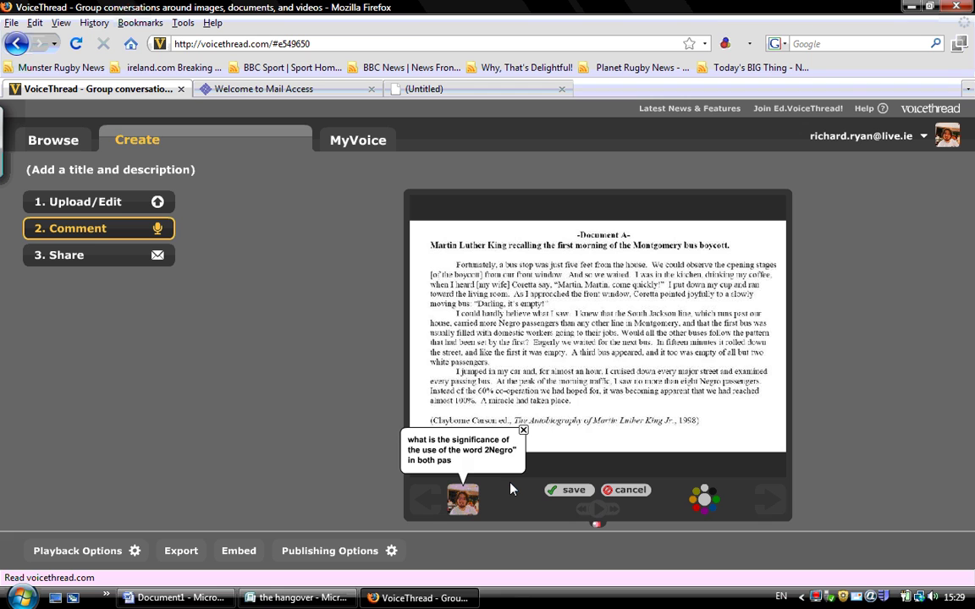
{"action": "key", "text": "BackSpace"}
{"action": "key", "text": "BackSpace"}
{"action": "key", "text": "BackSpace"}
{"action": "type", "text": "documents"}
{"action": "left_click", "coordinate": [568, 490]}
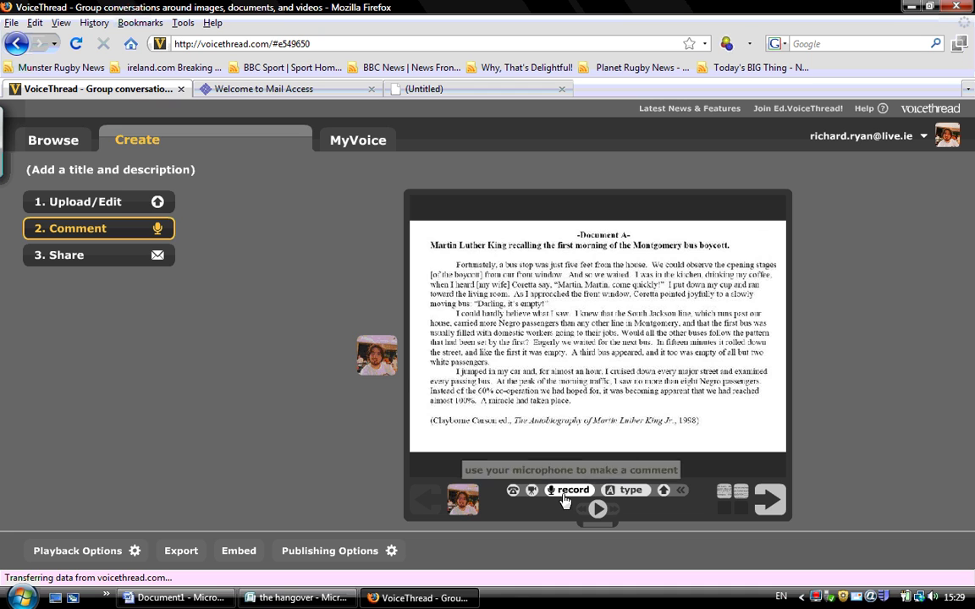
Record and save a spoken voice comment on Document A
{"action": "left_click", "coordinate": [564, 497]}
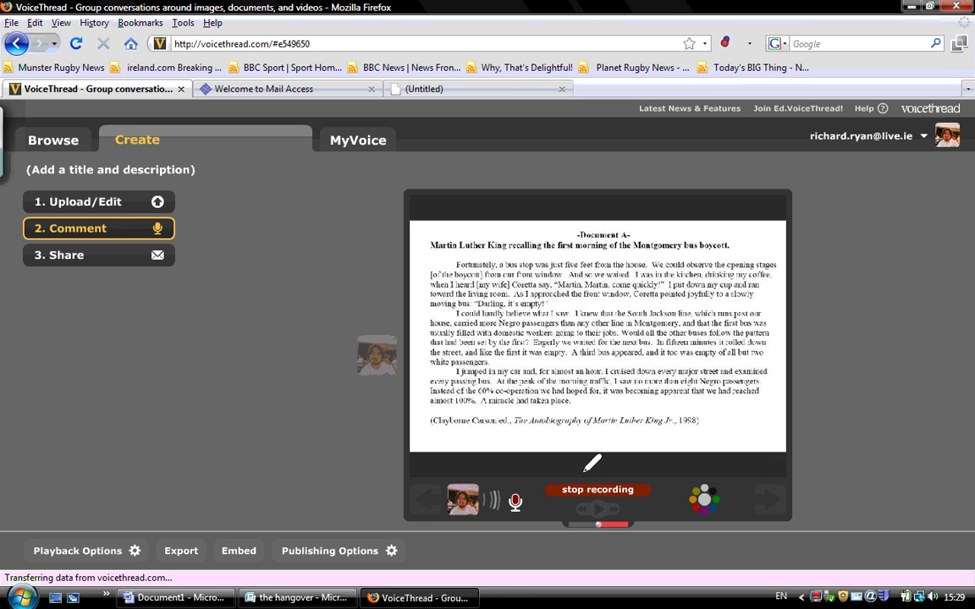
{"action": "left_click", "coordinate": [593, 489]}
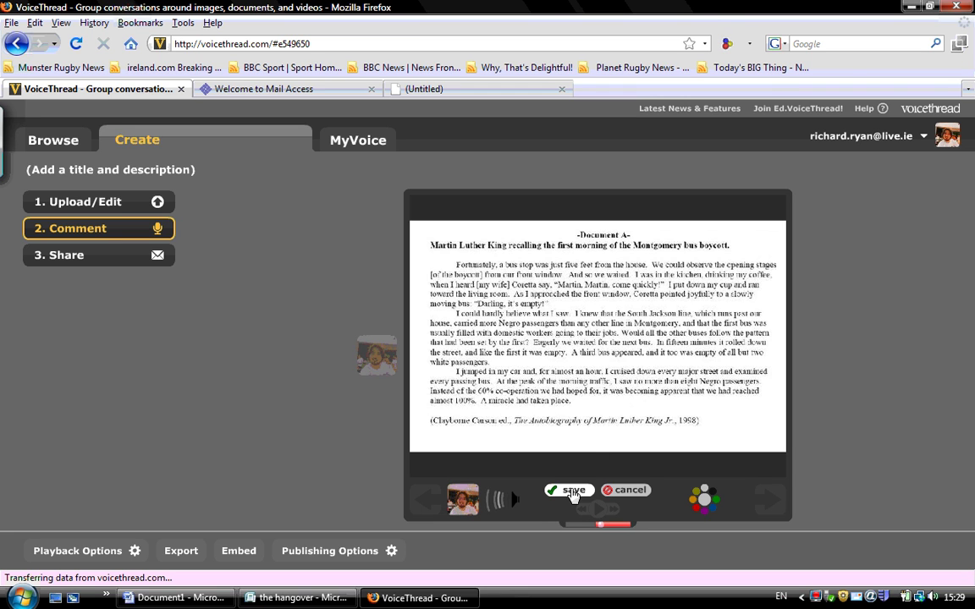
{"action": "left_click", "coordinate": [572, 492]}
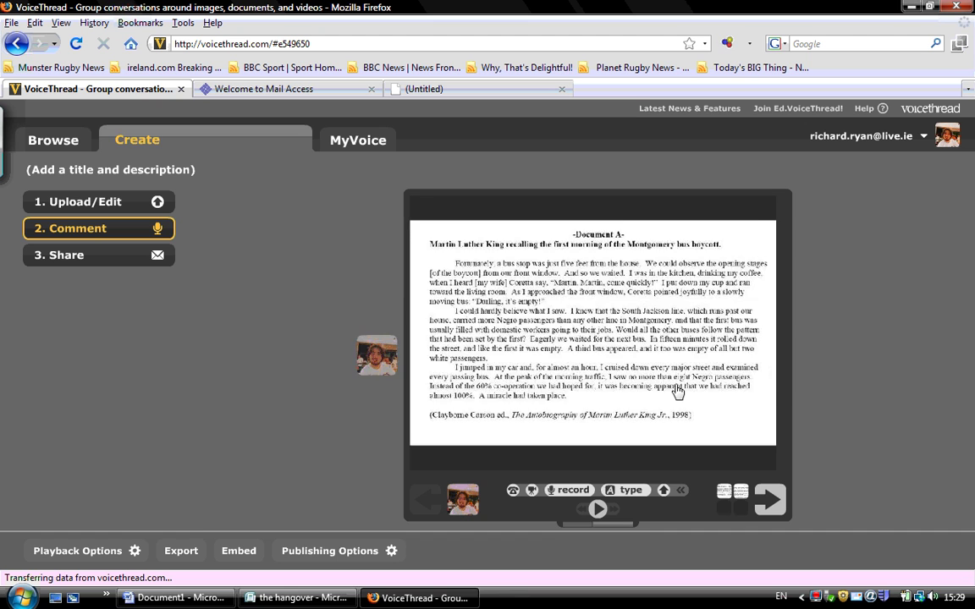
Record and save a voice comment on Document B, then advance to the Share page
{"action": "left_click", "coordinate": [677, 392]}
{"action": "left_click", "coordinate": [696, 273]}
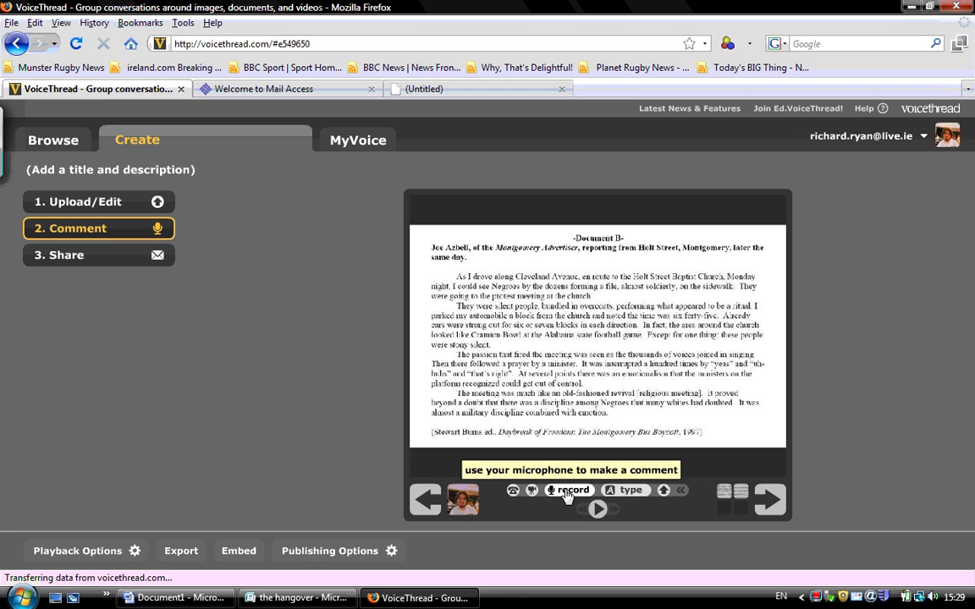
{"action": "left_click", "coordinate": [567, 491]}
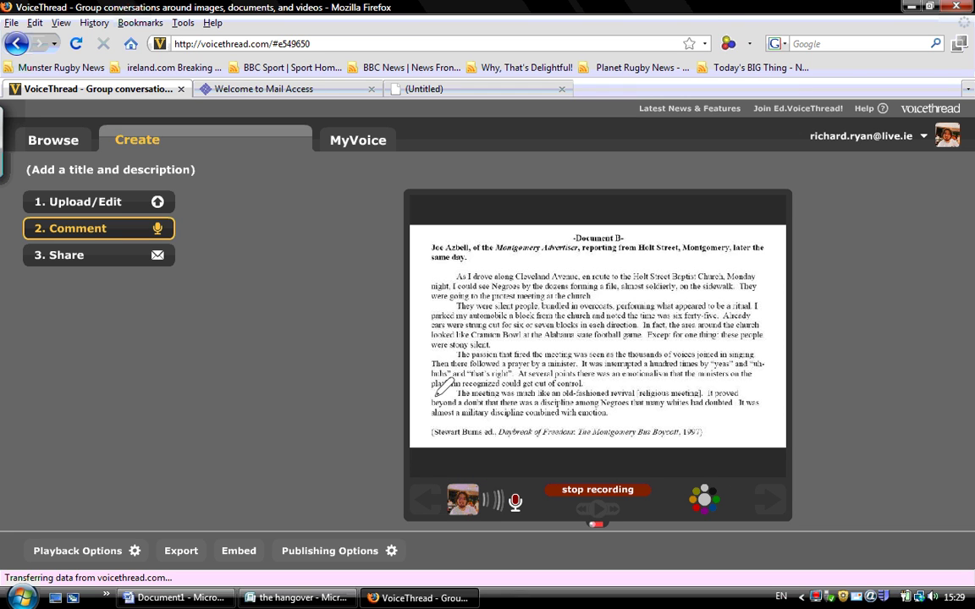
{"action": "left_click", "coordinate": [608, 491]}
{"action": "left_click", "coordinate": [574, 490]}
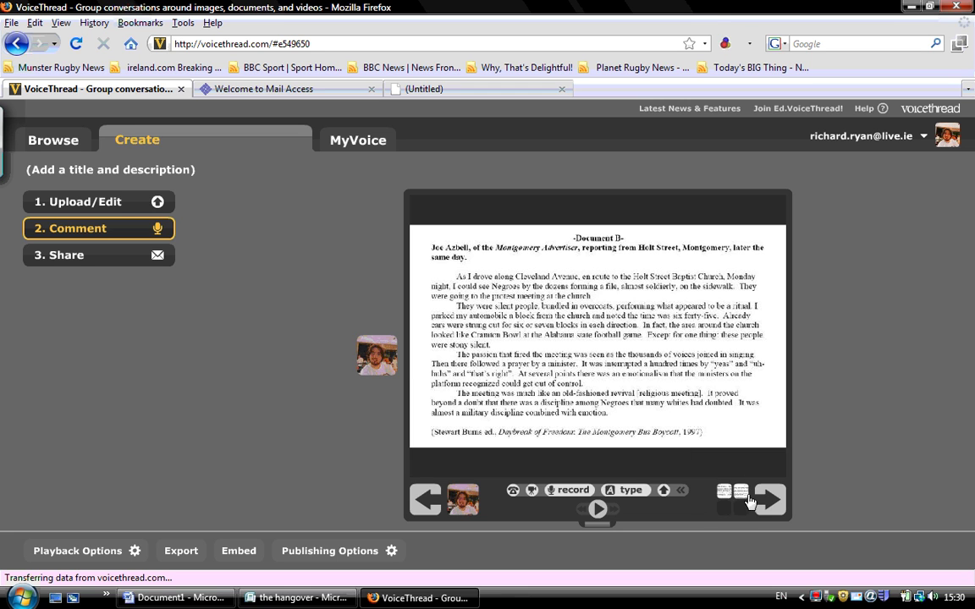
{"action": "left_click", "coordinate": [765, 508]}
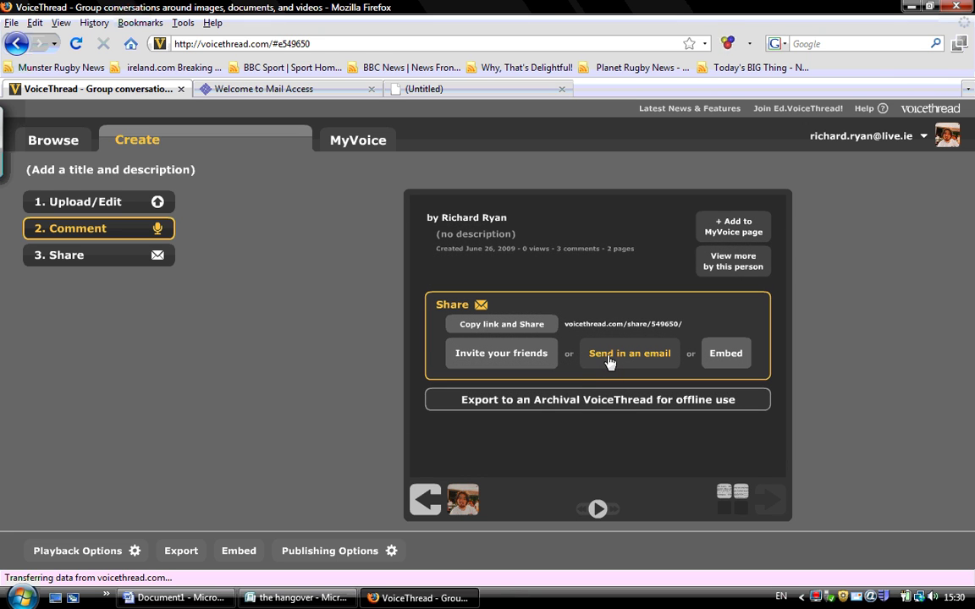
E-mail the VoiceThread invitation link to two recipient addresses
{"action": "left_click", "coordinate": [609, 361]}
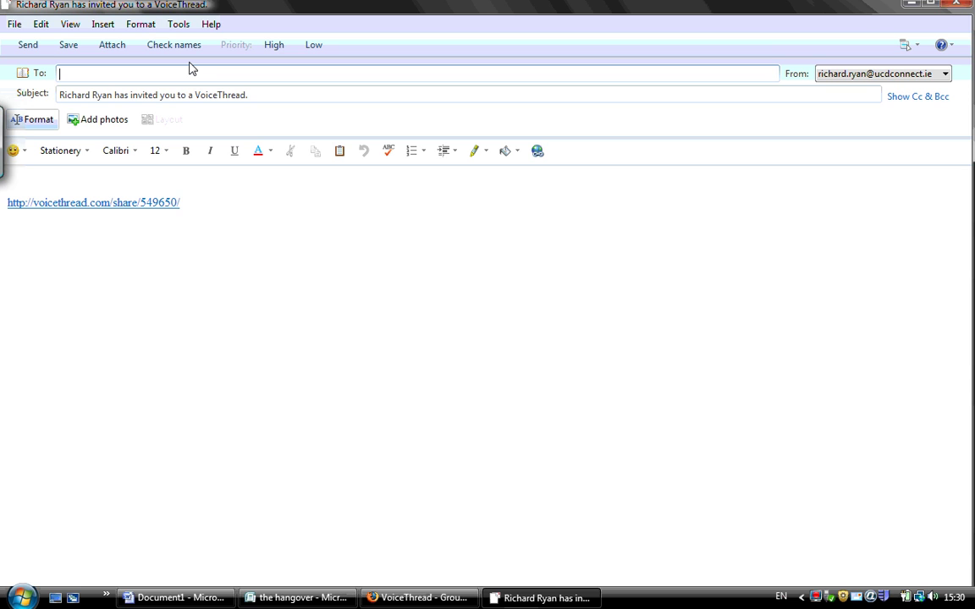
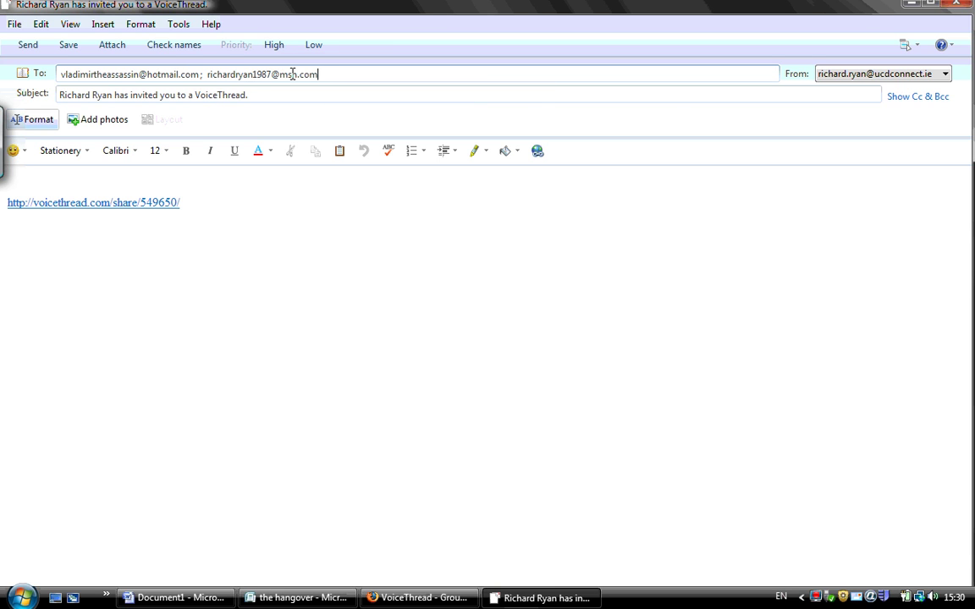
{"action": "left_click", "coordinate": [25, 44]}
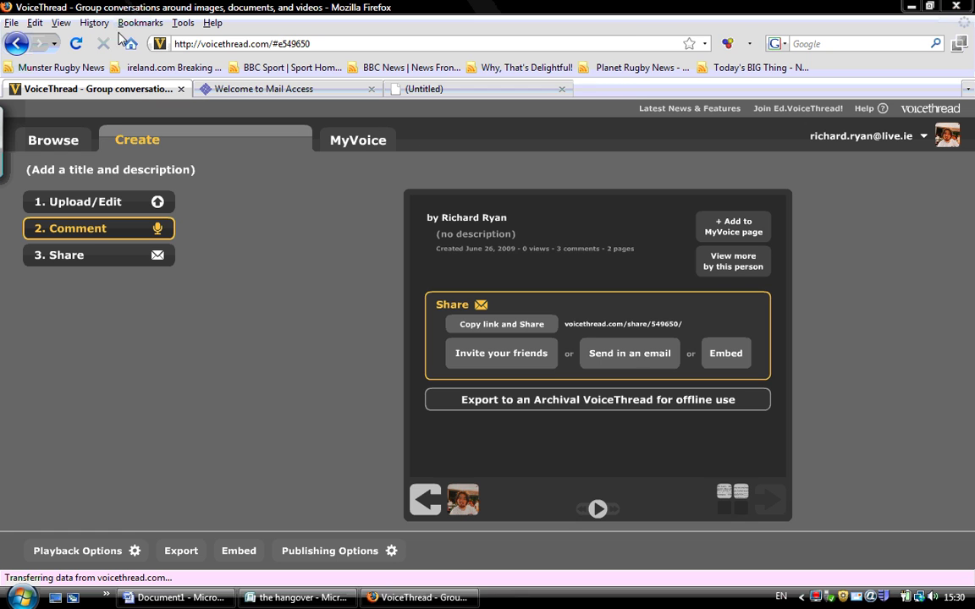
Sync Windows Live Mail, select the invitation's share link, and close the mail program
{"action": "right_click", "coordinate": [444, 34]}
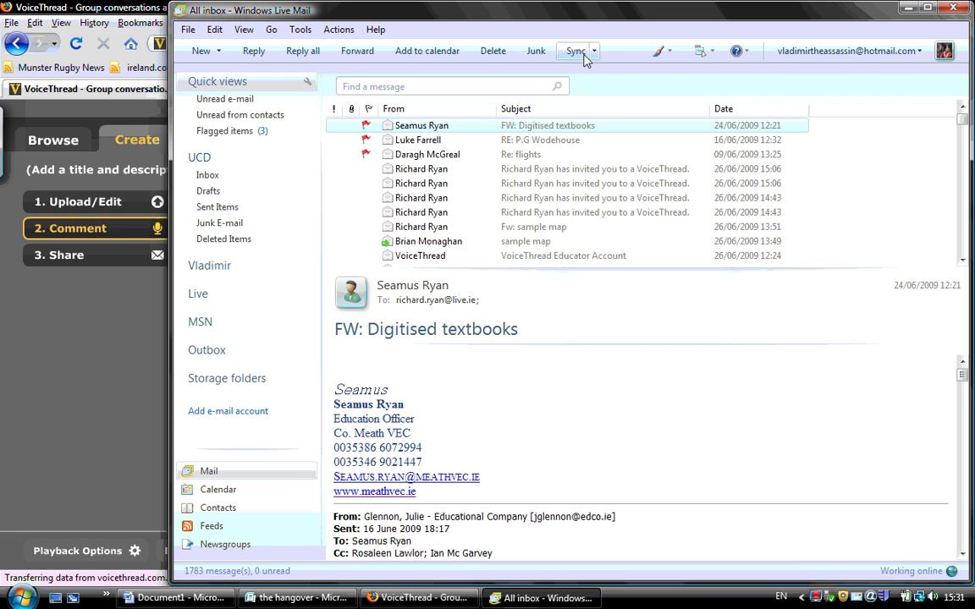
{"action": "left_click", "coordinate": [581, 52]}
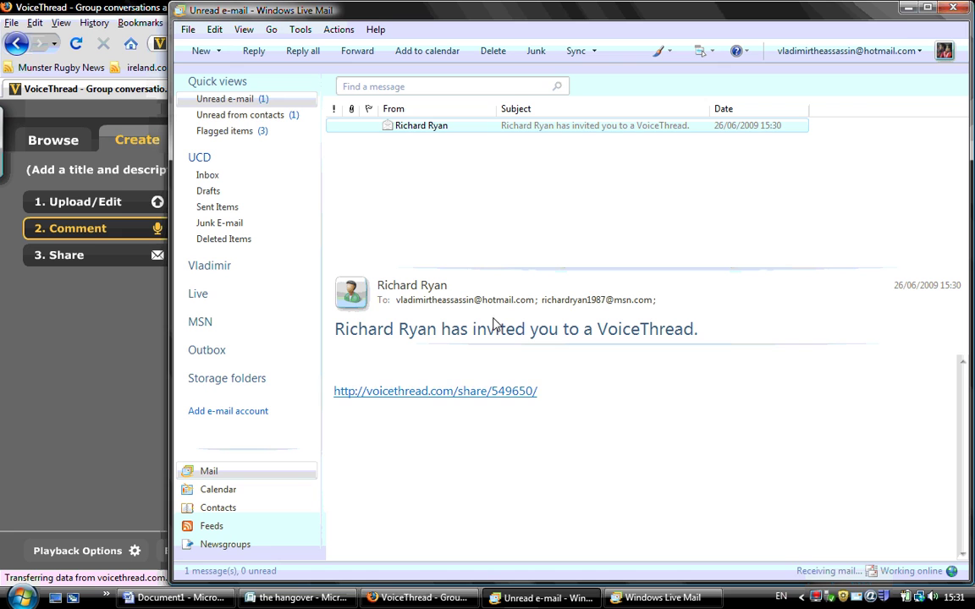
{"action": "key", "text": "Tab"}
{"action": "key", "text": "ctrl+c"}
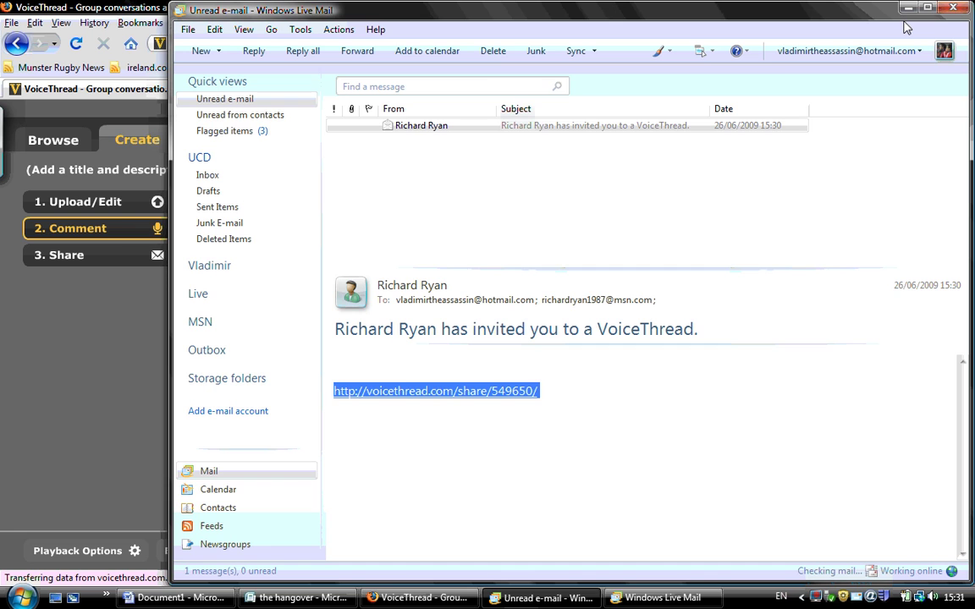
{"action": "left_click", "coordinate": [954, 7]}
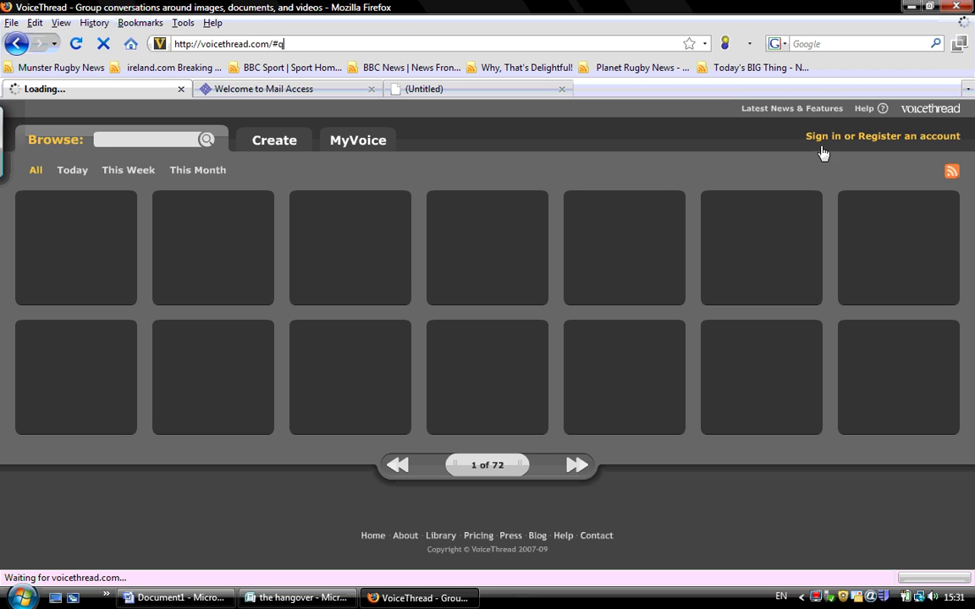
Sign in with the student's email address and password
{"action": "left_click", "coordinate": [821, 138]}
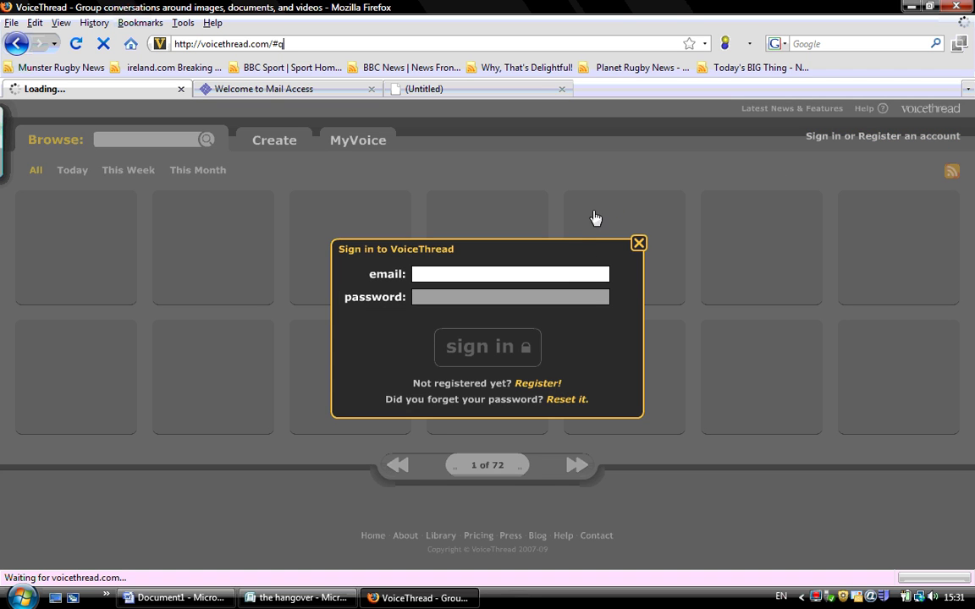
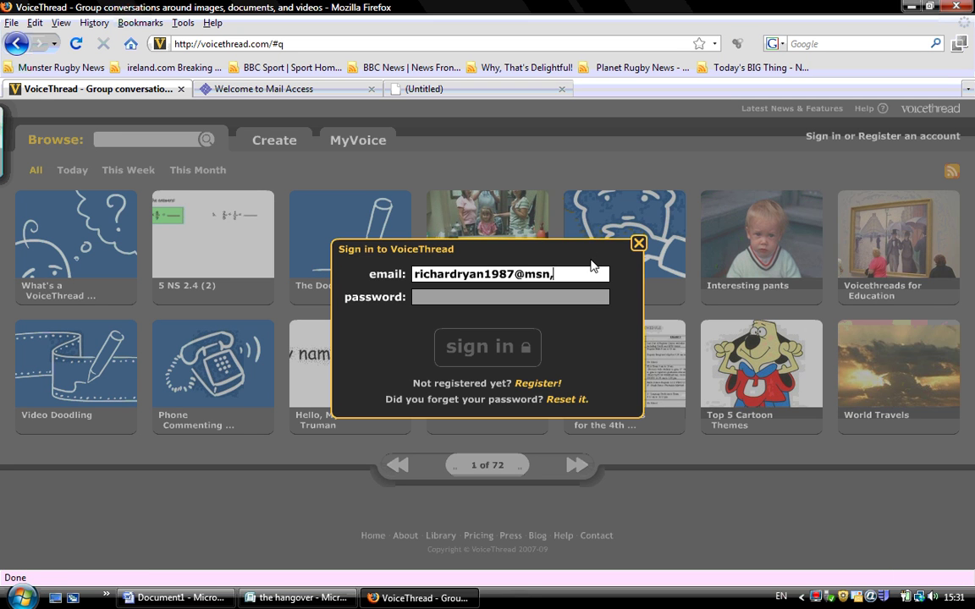
{"action": "key", "text": "Tab"}
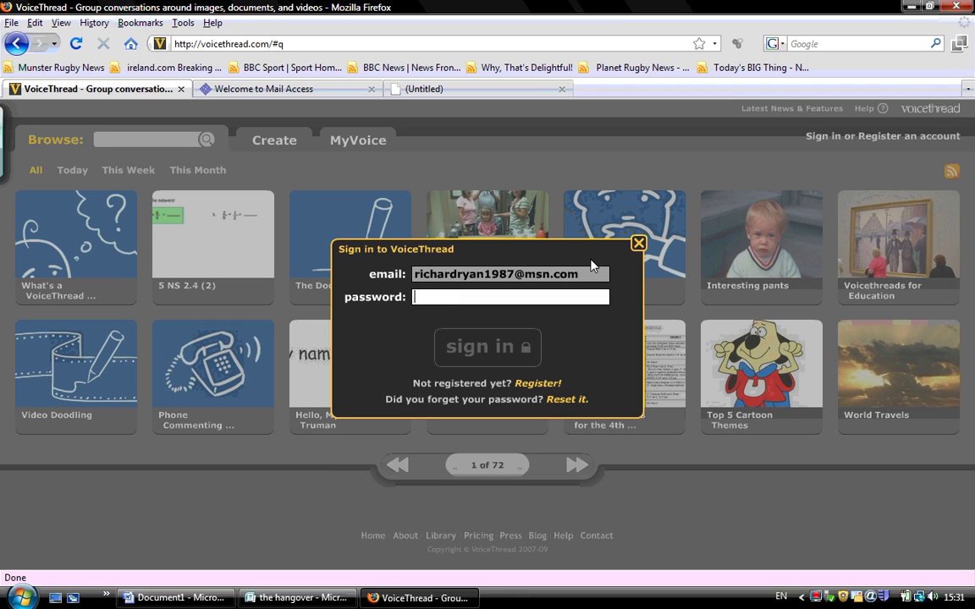
{"action": "key", "text": "ctrl+v"}
{"action": "type", "text": "***"}
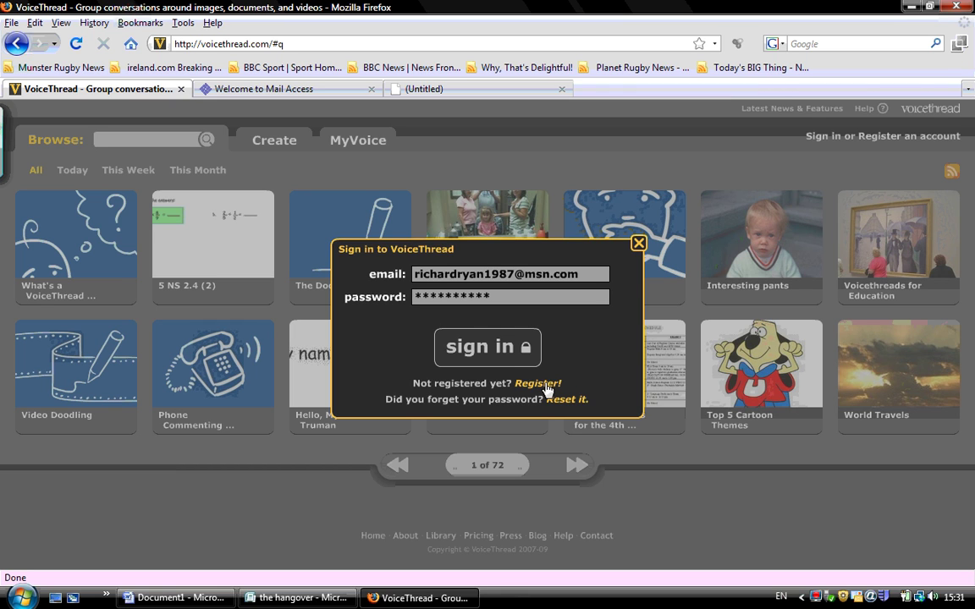
{"action": "left_click", "coordinate": [520, 363]}
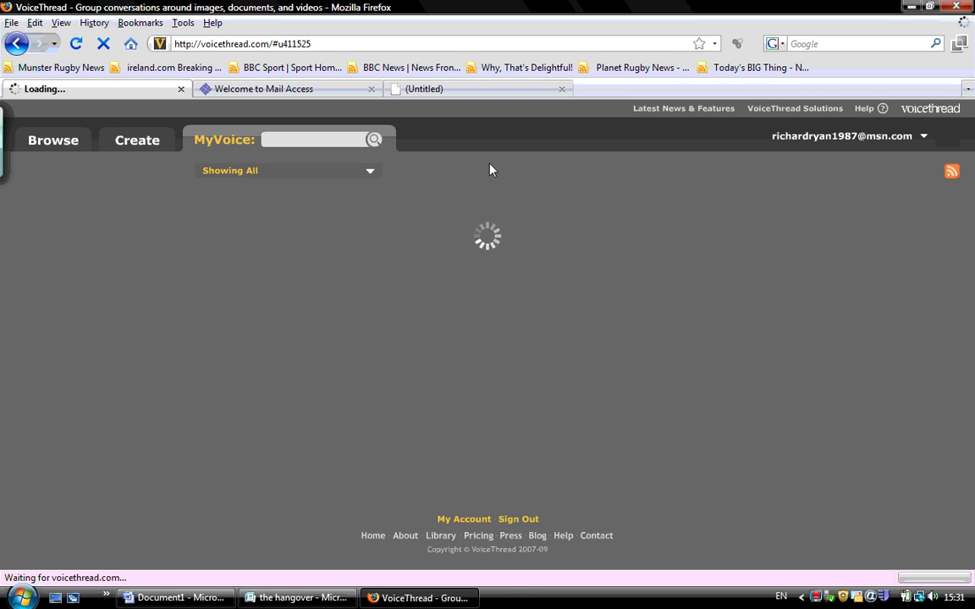
Load the pasted share link and let the thread play from Document A to Document B
{"action": "left_click", "coordinate": [290, 44]}
{"action": "key", "text": "ctrl+v"}
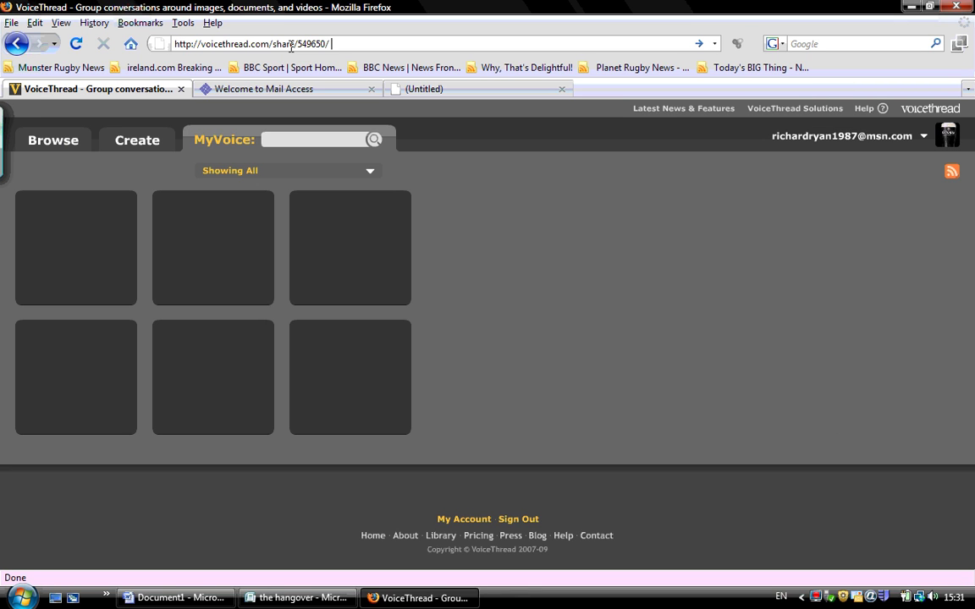
{"action": "key", "text": "Return"}
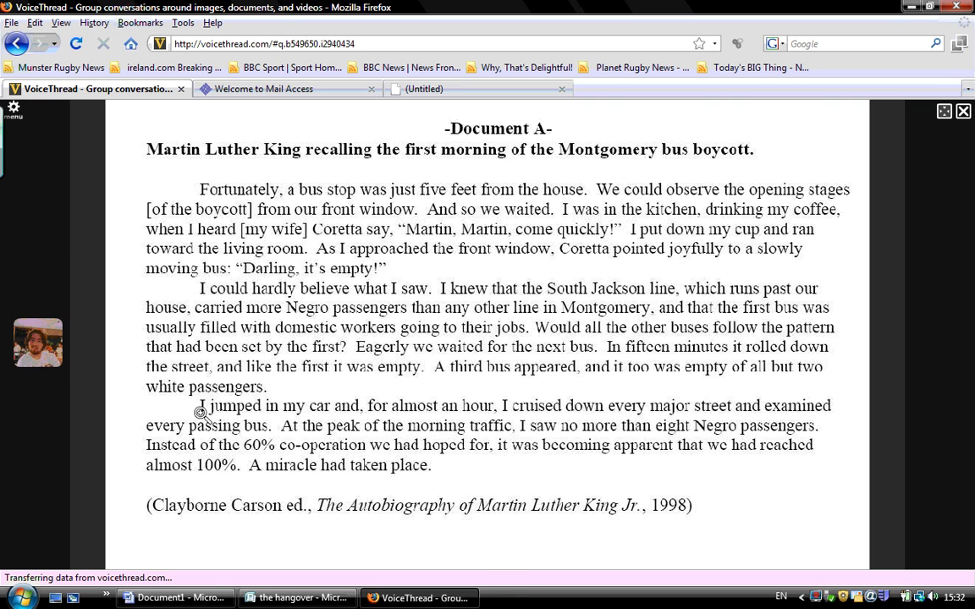
{"action": "mouse_move", "coordinate": [501, 533]}
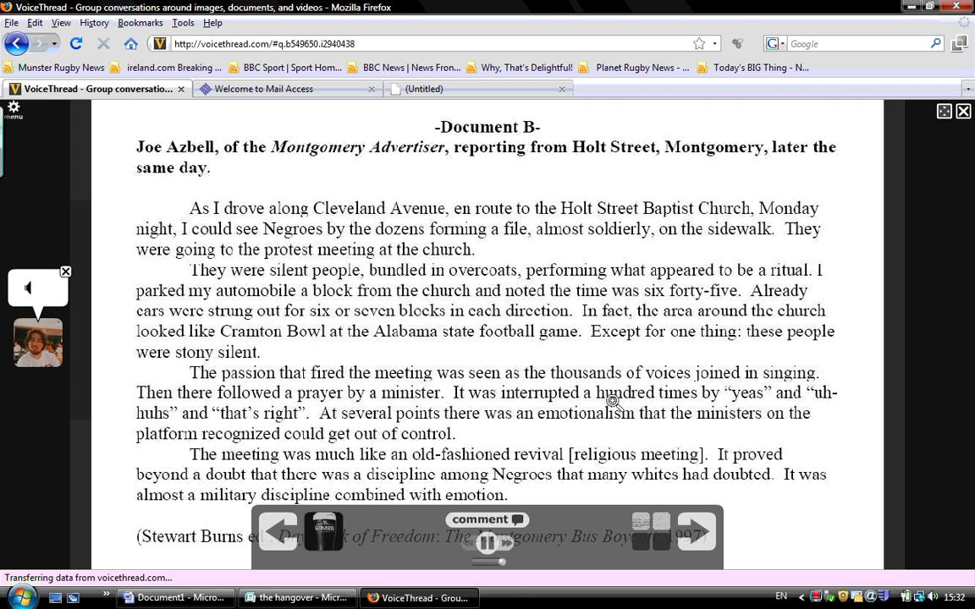
Record a voice comment on Document B while circling the sentence about people forming a file in purple
{"action": "left_click", "coordinate": [524, 520]}
{"action": "left_click", "coordinate": [455, 521]}
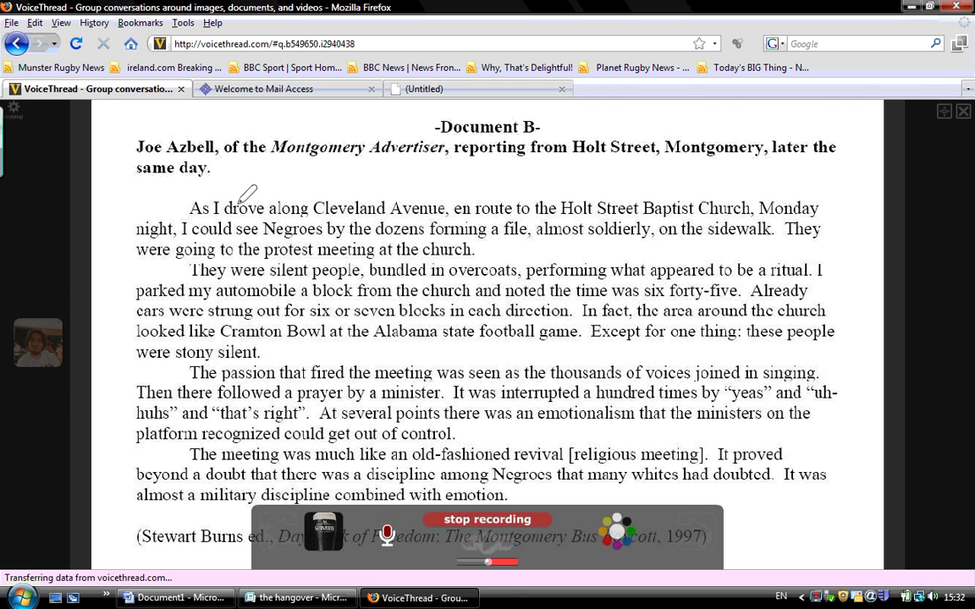
{"action": "mouse_move", "coordinate": [238, 189]}
{"action": "left_mouse_down"}
{"action": "mouse_move", "coordinate": [271, 237]}
{"action": "mouse_move", "coordinate": [535, 239]}
{"action": "mouse_move", "coordinate": [534, 222]}
{"action": "mouse_move", "coordinate": [403, 193]}
{"action": "mouse_move", "coordinate": [239, 189]}
{"action": "left_mouse_up"}
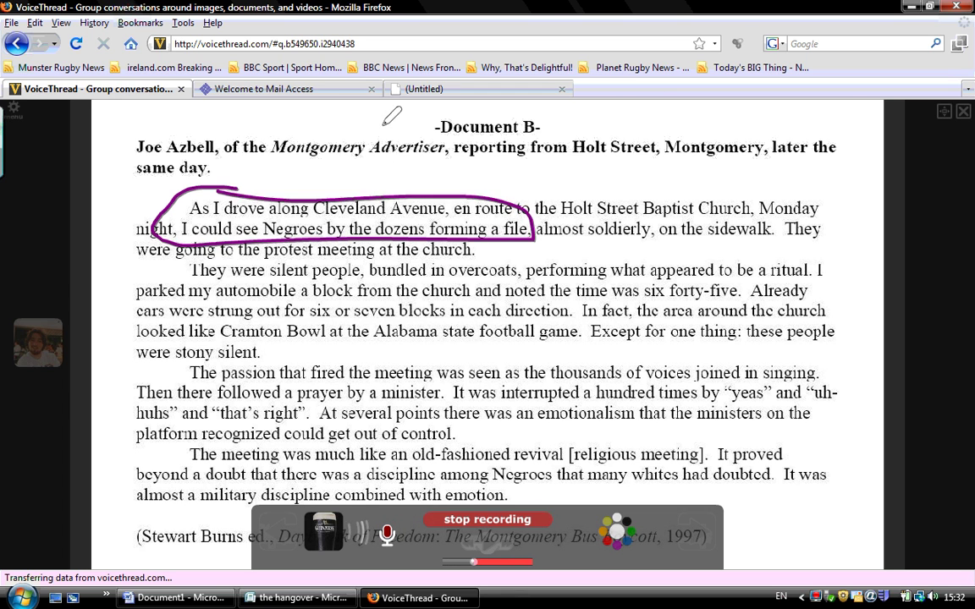
{"action": "left_click", "coordinate": [482, 520]}
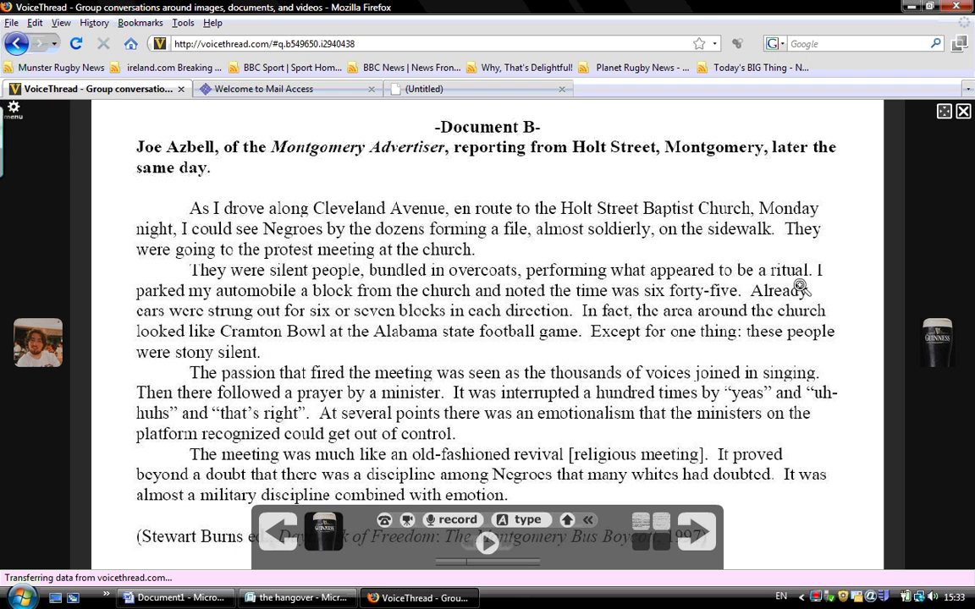
Close the thread viewer and sign in with the teacher's email address and password
{"action": "left_click", "coordinate": [962, 113]}
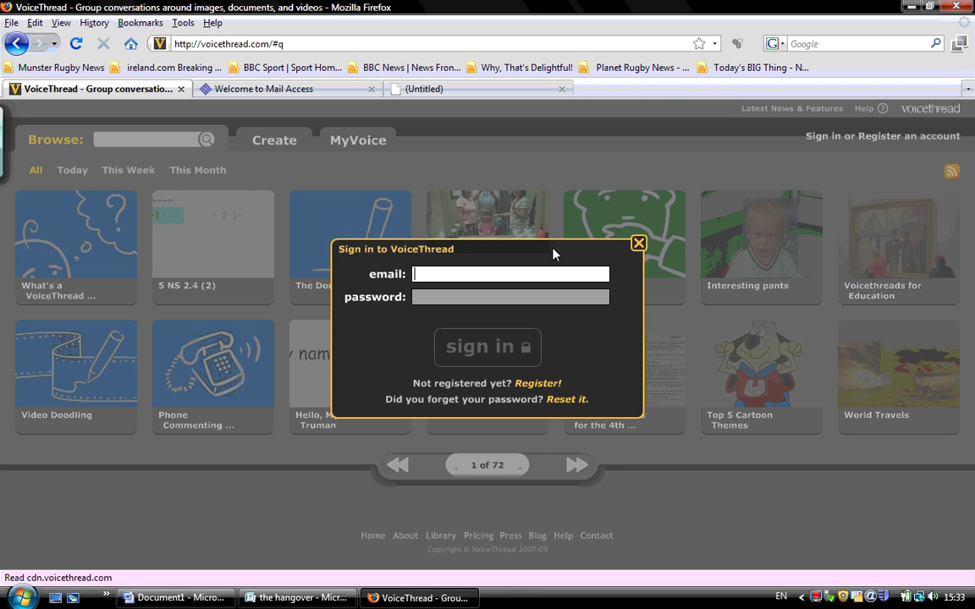
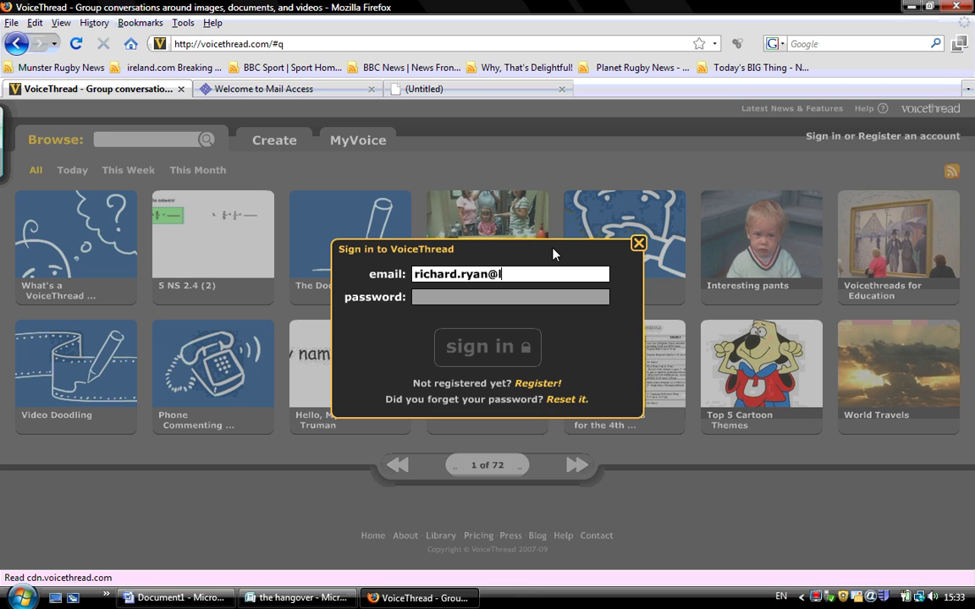
{"action": "key", "text": "Tab"}
{"action": "type", "text": "******"}
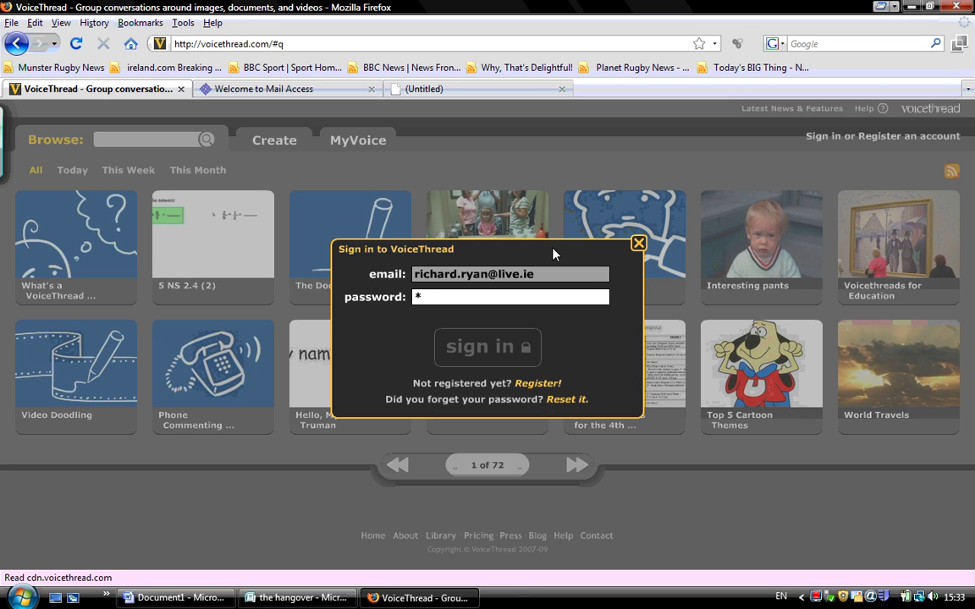
{"action": "type", "text": "****"}
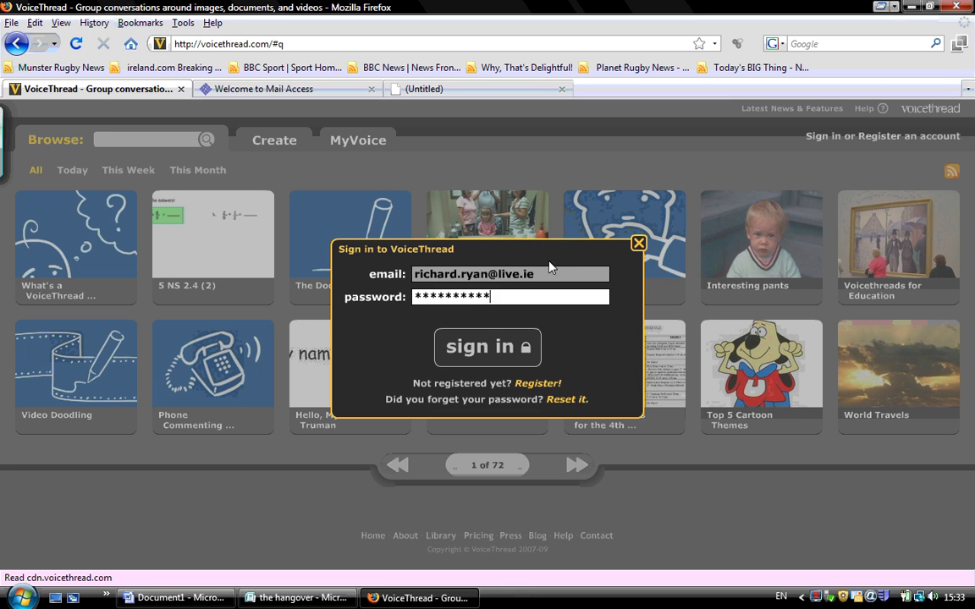
{"action": "left_click", "coordinate": [524, 345]}
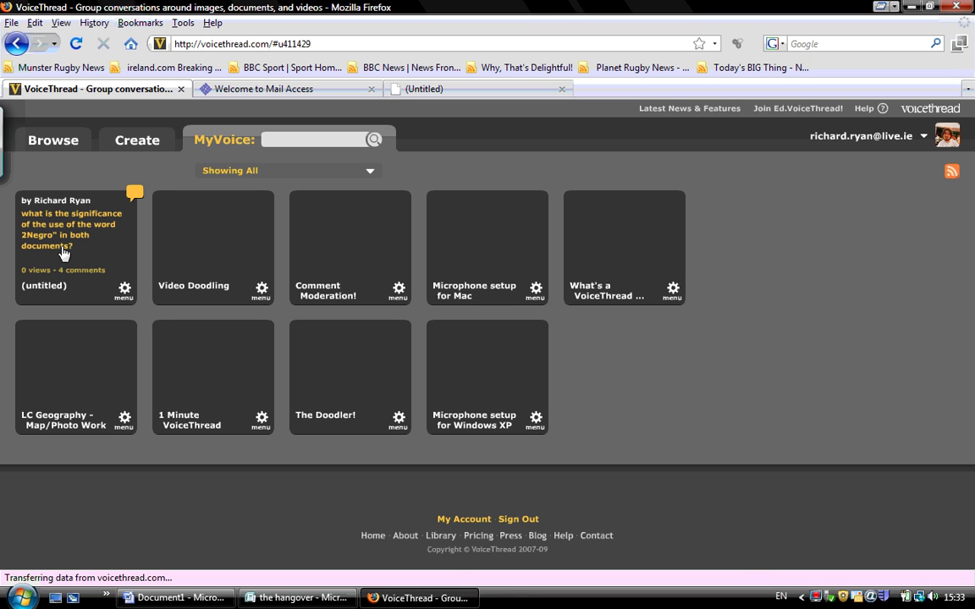
Open the untitled thread, pick Document B from the grid view, and play the student's comment
{"action": "mouse_move", "coordinate": [134, 198]}
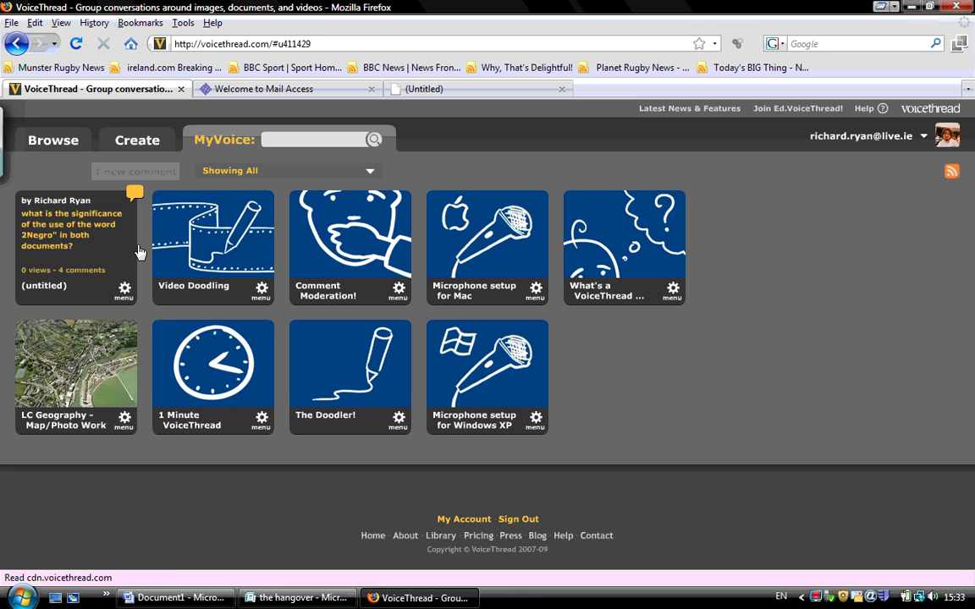
{"action": "left_click", "coordinate": [140, 253]}
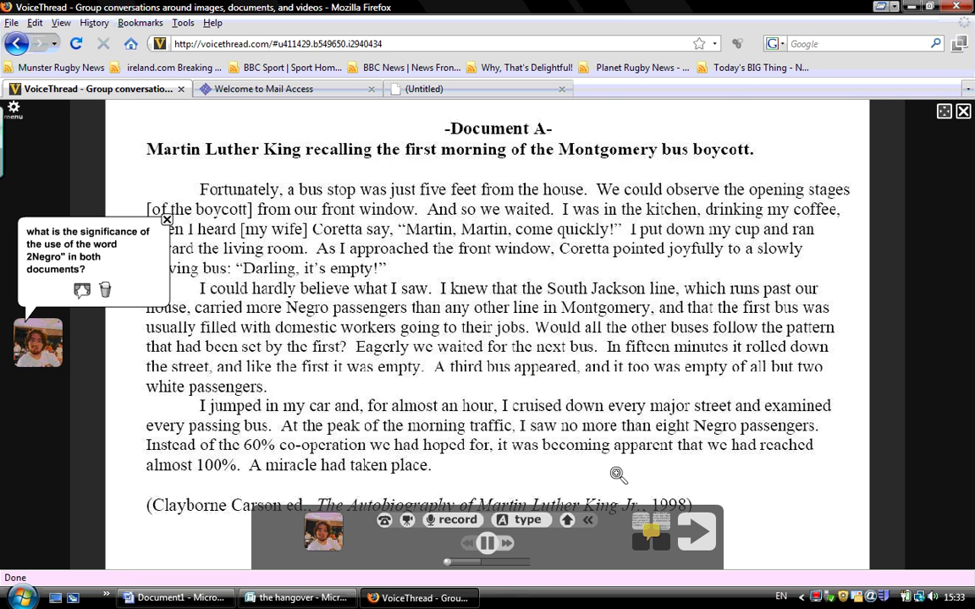
{"action": "left_click", "coordinate": [650, 530]}
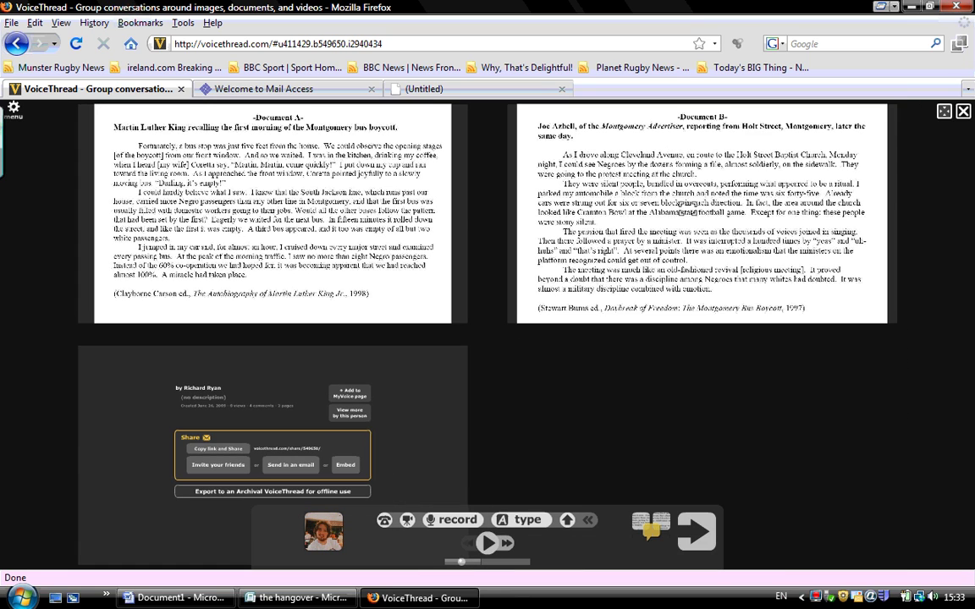
{"action": "left_click", "coordinate": [680, 207]}
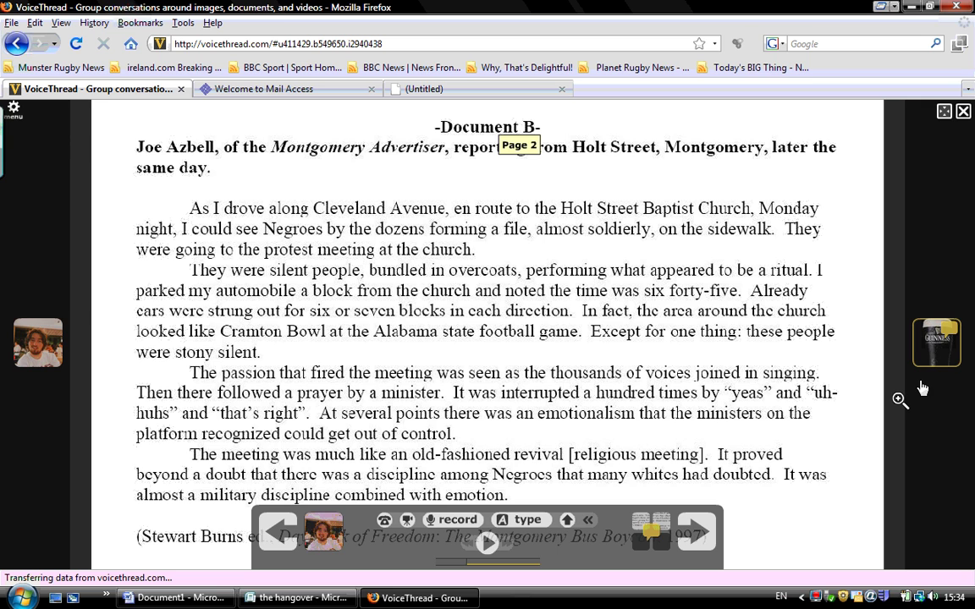
{"action": "left_click", "coordinate": [924, 339]}
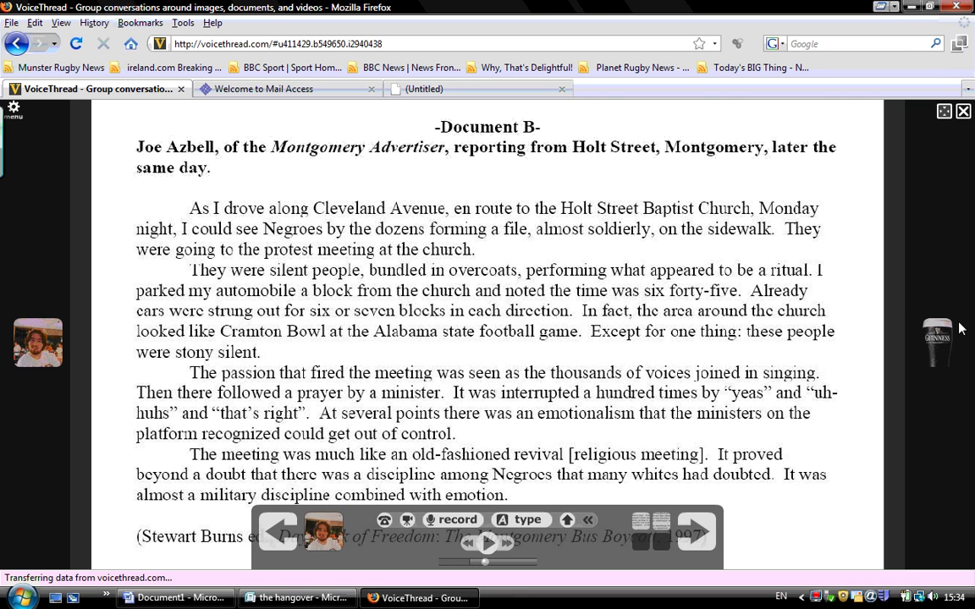
Replay the student's comment to the end, then close the untitled thread
{"action": "left_click", "coordinate": [946, 325]}
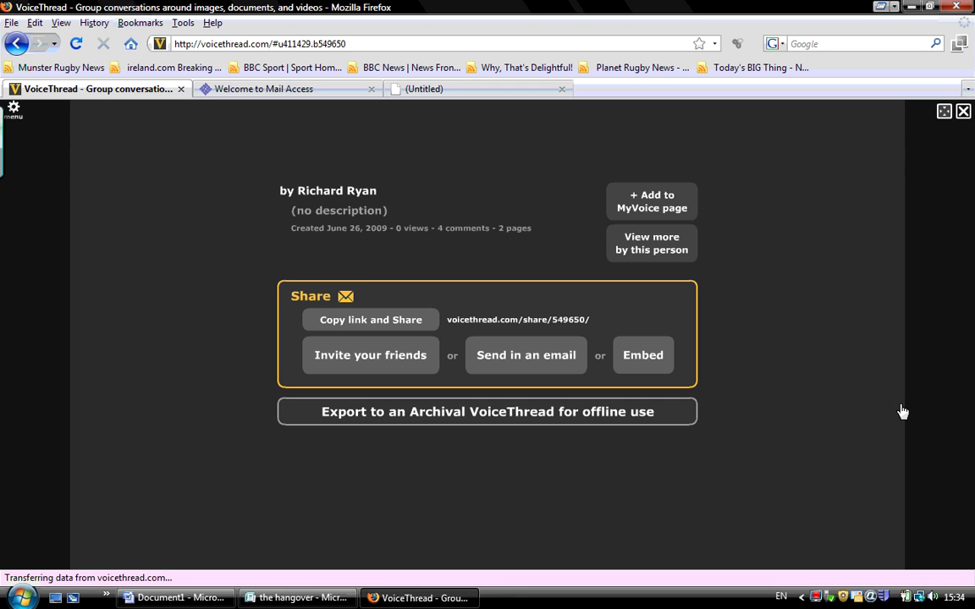
{"action": "mouse_move", "coordinate": [716, 321]}
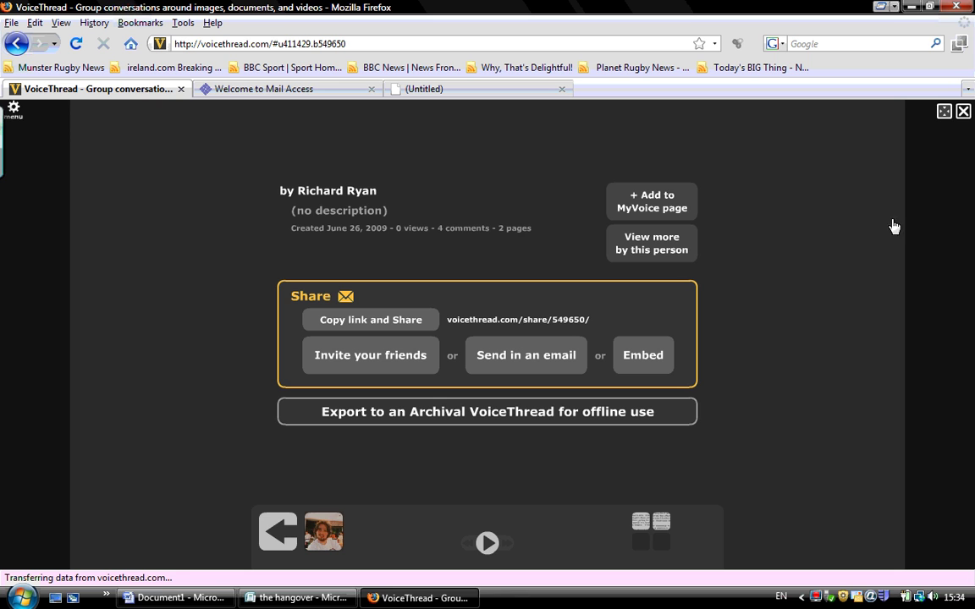
{"action": "left_click", "coordinate": [963, 113]}
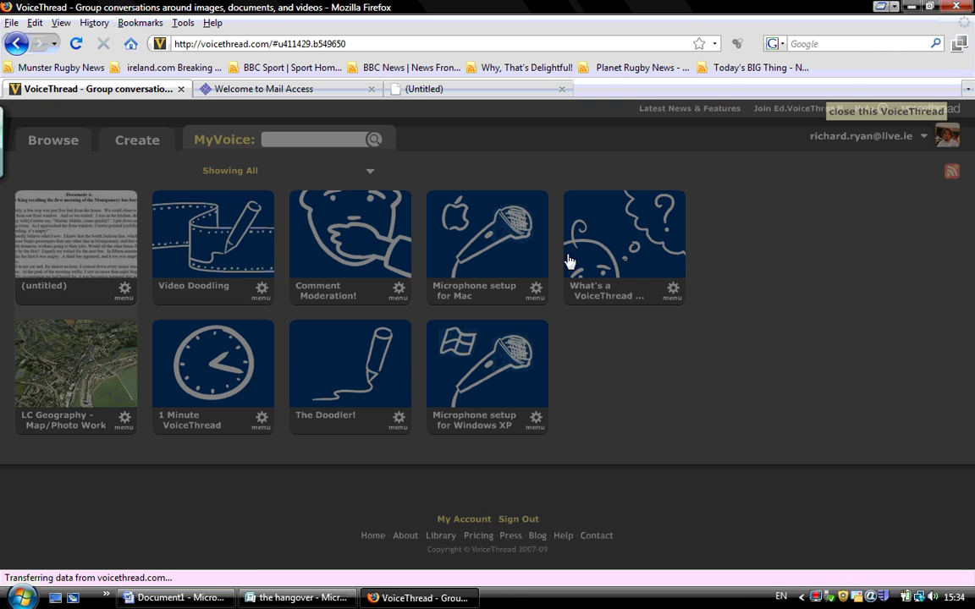